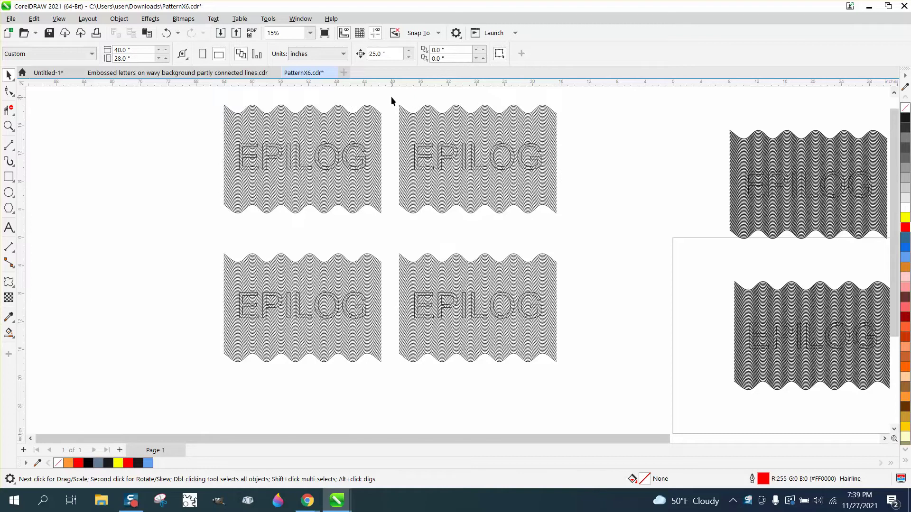
- Cut the EPILOG text out of the upper-right wave pattern with Back Minus Front
drag(391, 97, 579, 221)
click(585, 159)
drag(393, 101, 585, 209)
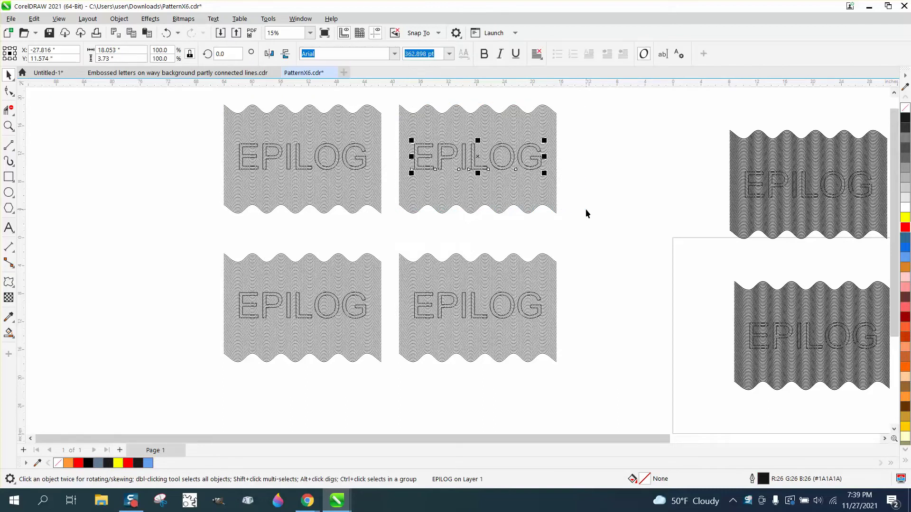
key(ctrl+z)
key(ctrl+shift+z)
drag(390, 97, 399, 114)
drag(605, 214, 606, 216)
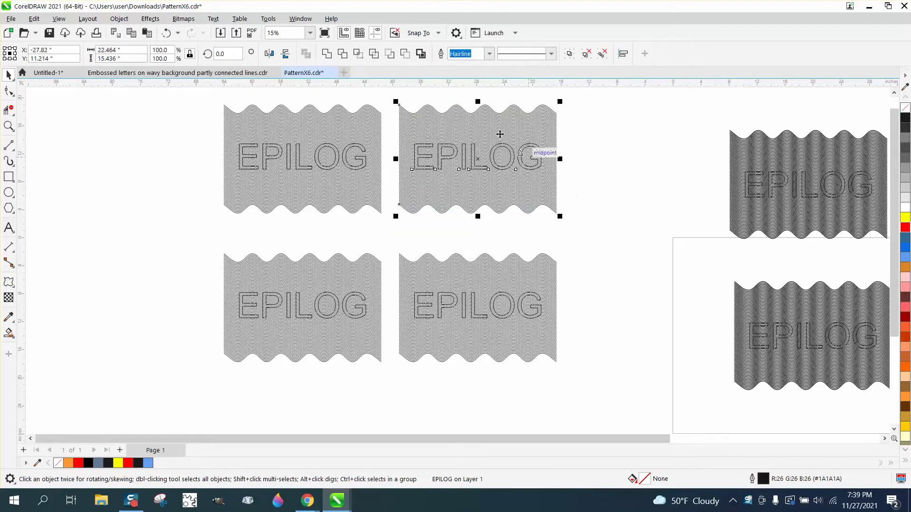
click(405, 55)
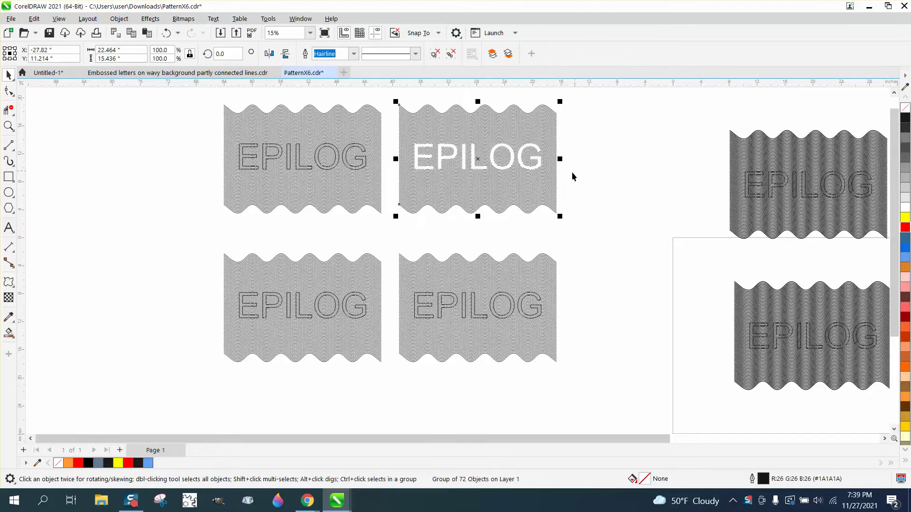
- Intersect the upper-left EPILOG text with its wave lines and shift the resulting group 25 inches right into the cut-out pattern
drag(210, 97, 390, 230)
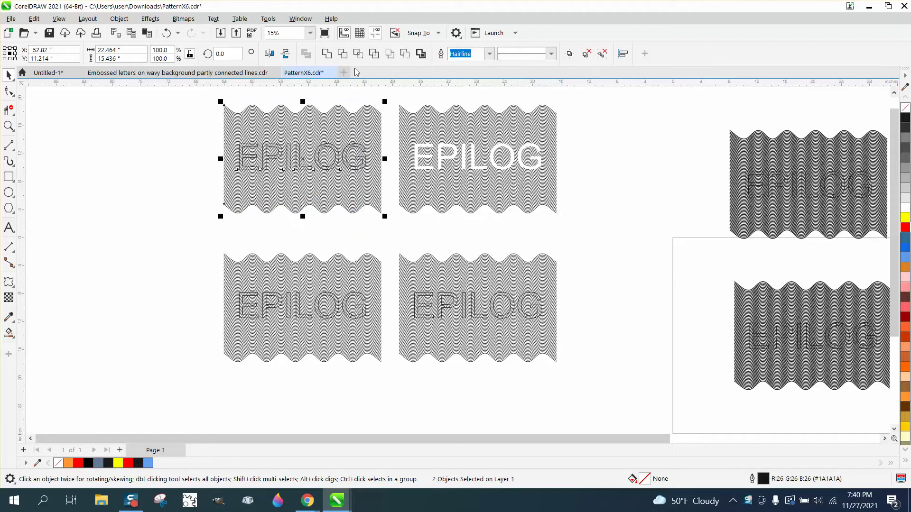
click(359, 54)
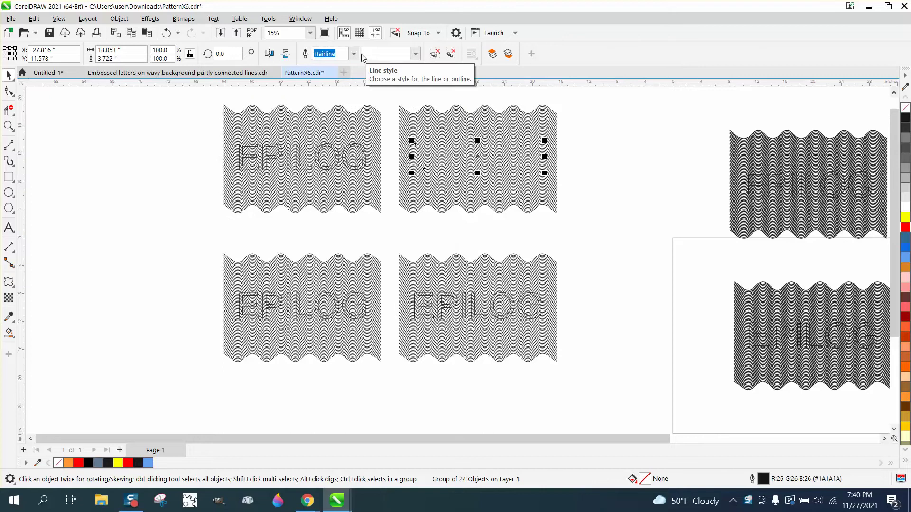
- Set the nudge distance to 0.001 inches with nothing selected
click(9, 126)
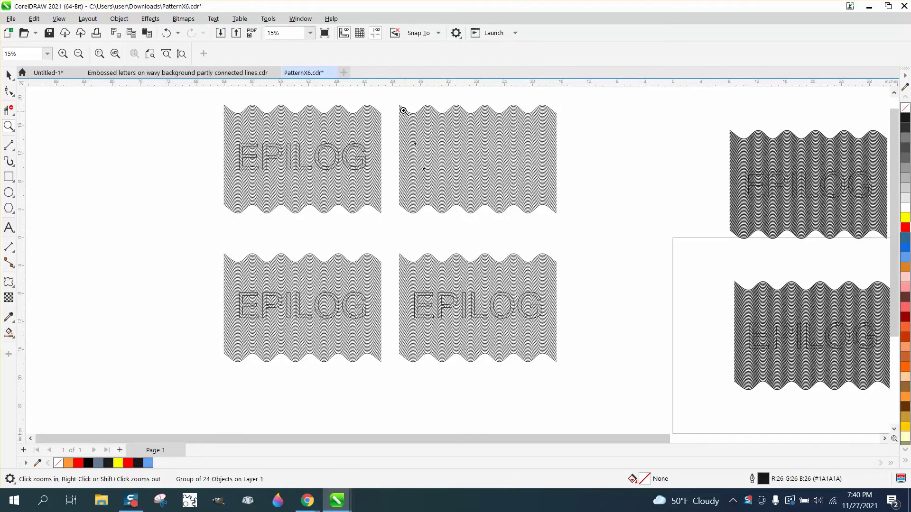
drag(402, 109, 595, 259)
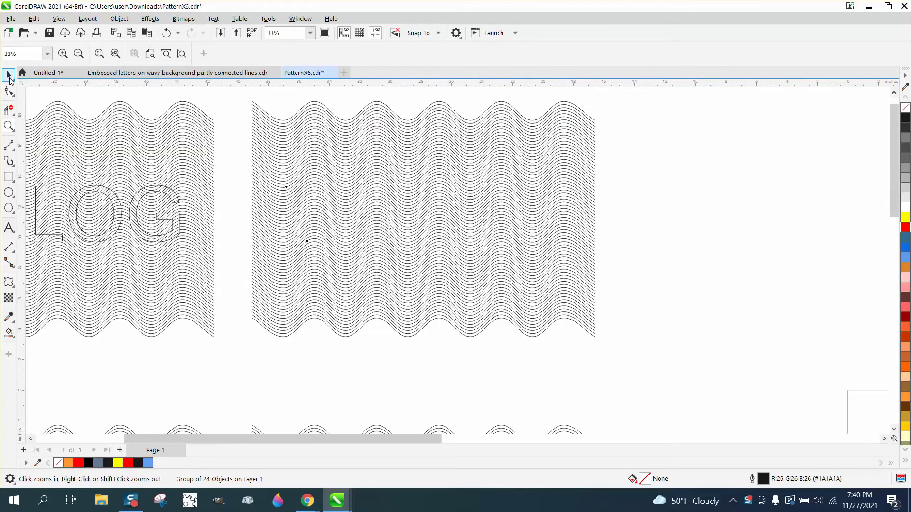
click(10, 75)
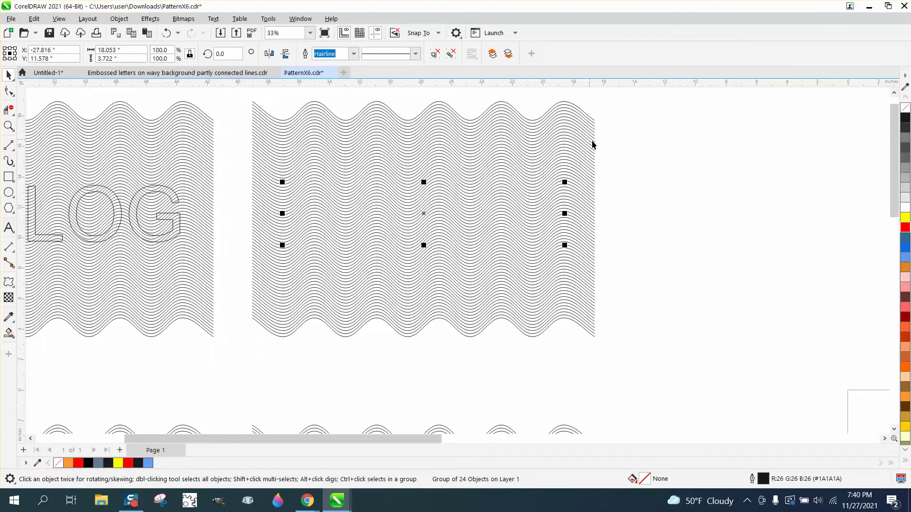
click(625, 141)
click(395, 52)
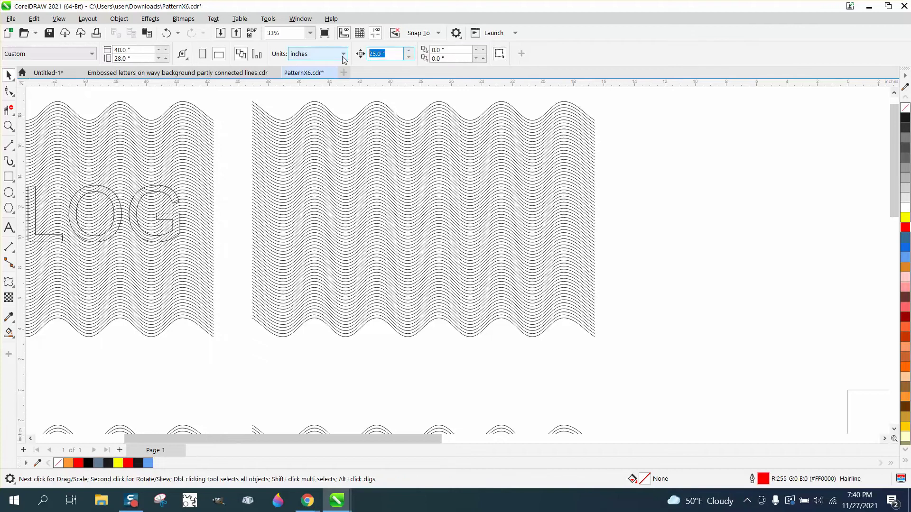
text(.001)
- Nudge the lettering line group in the upper-right pattern about 0.14 inches right and 0.04 inches up for an embossed look
drag(236, 147, 340, 226)
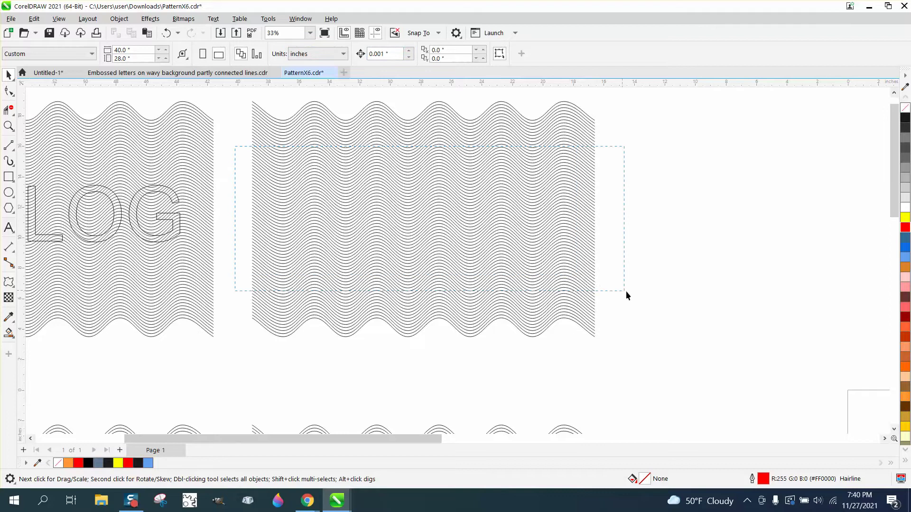
drag(626, 292, 627, 291)
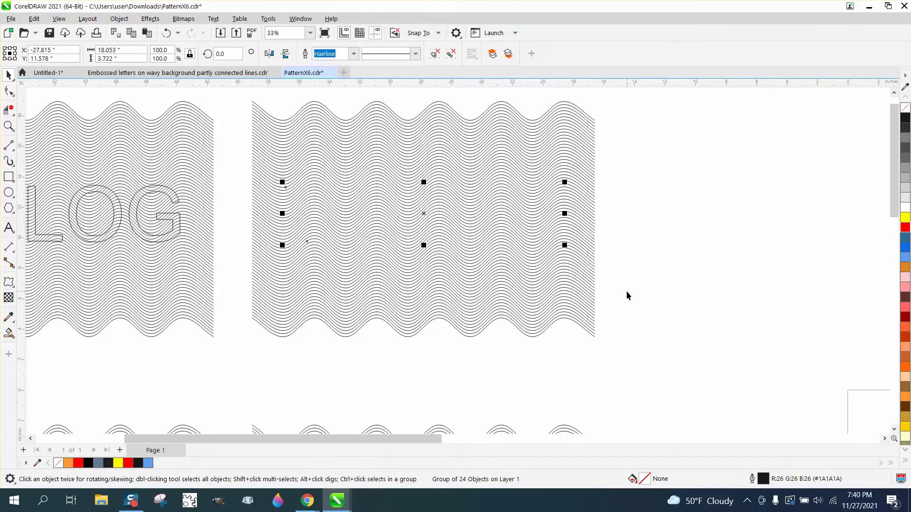
key(Right)
key(Right)
key(Right)
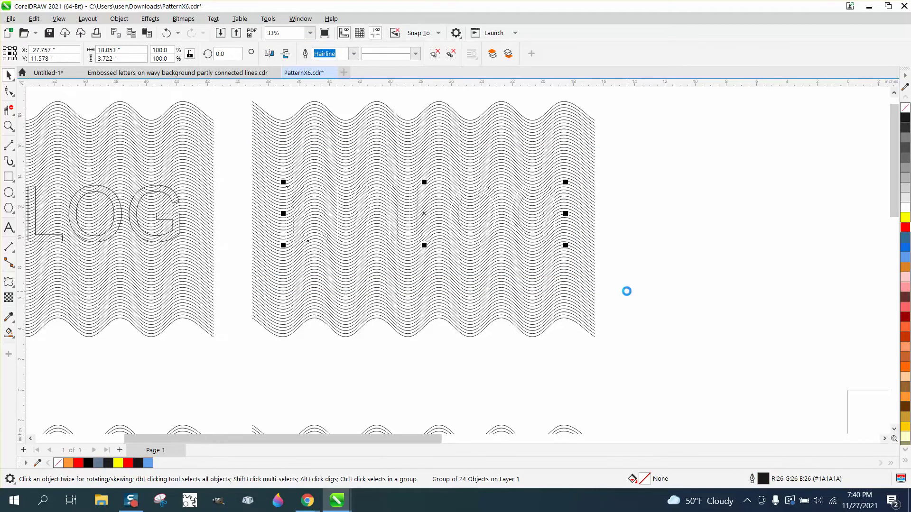
key(Right)
key(Right)
key(Right)
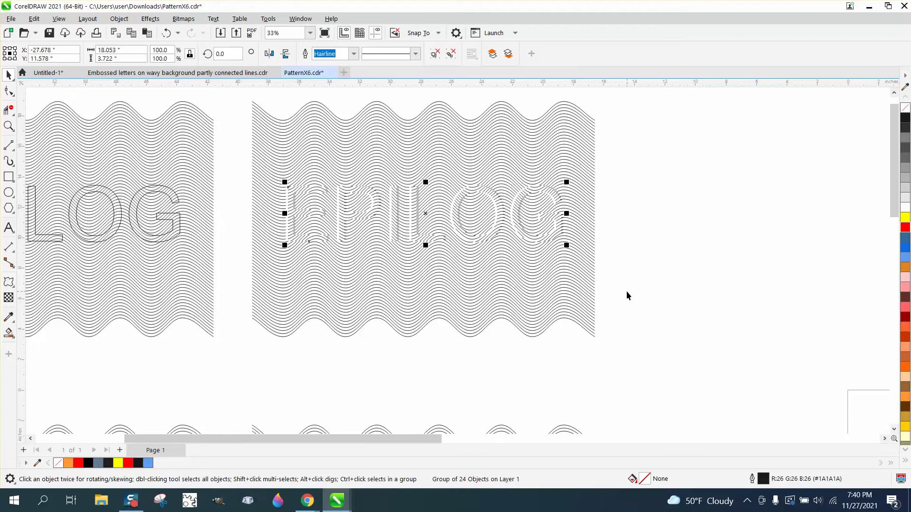
key(Up)
key(Up)
key(Up)
key(Up)
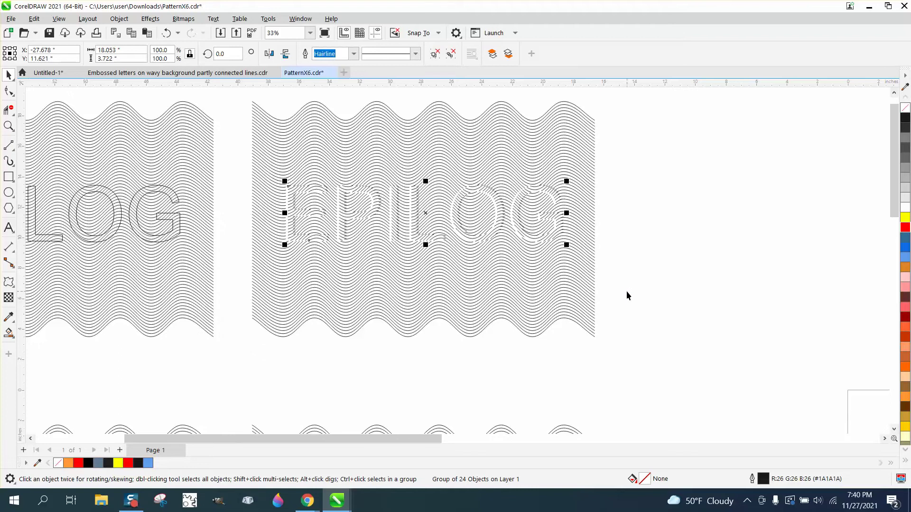
click(635, 283)
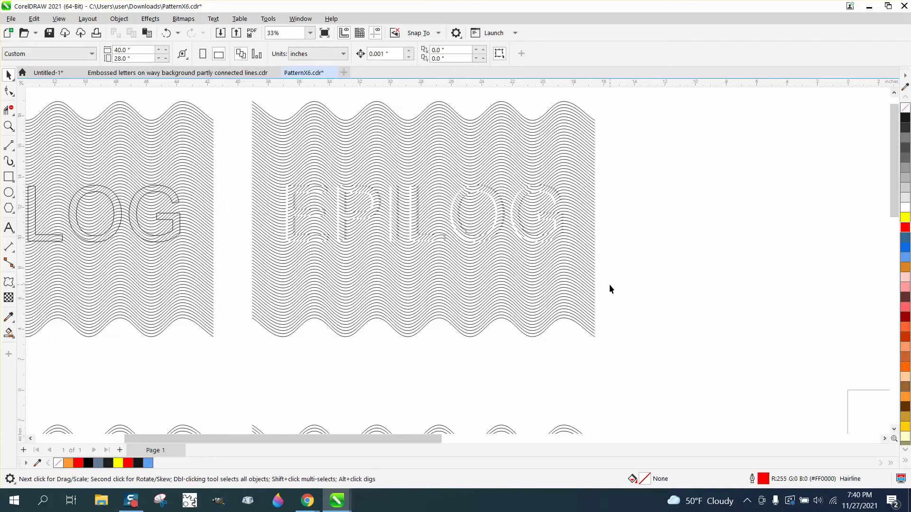
- Intersect the lower-left EPILOG text with its wave lines and remove the outline from the resulting group
scroll(609, 284, down, 2)
scroll(609, 291, down, 1)
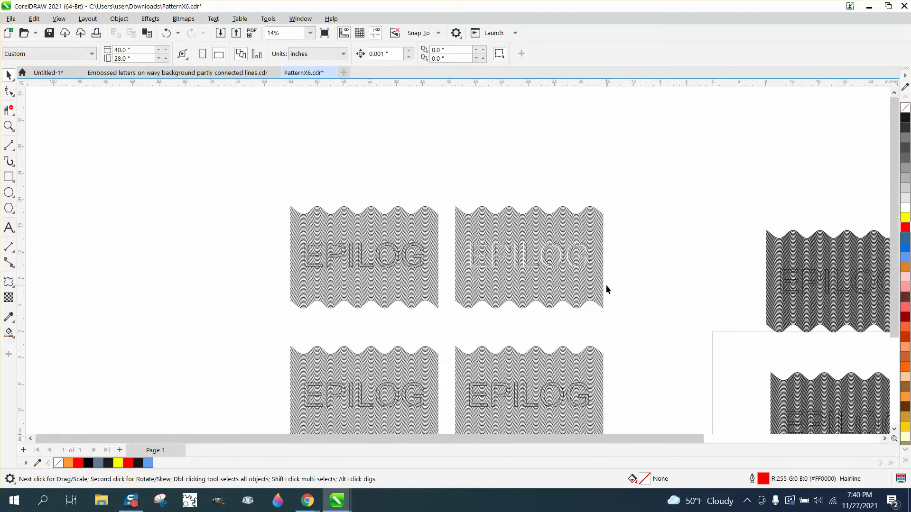
scroll(431, 264, down, 1)
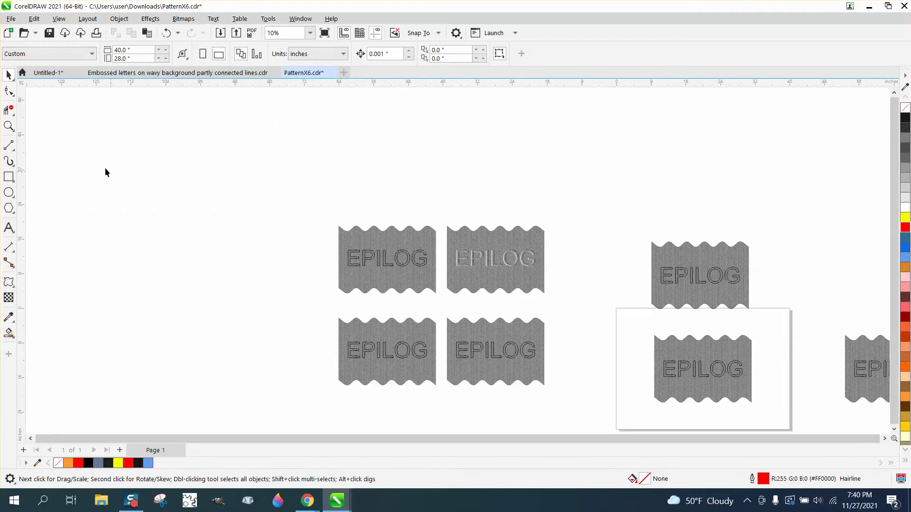
click(8, 126)
drag(329, 305, 581, 404)
click(9, 75)
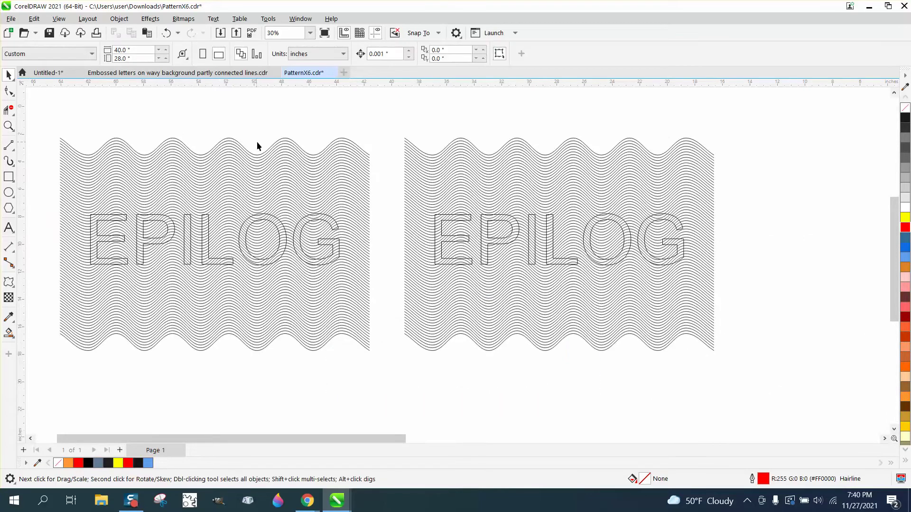
scroll(302, 154, down, 1)
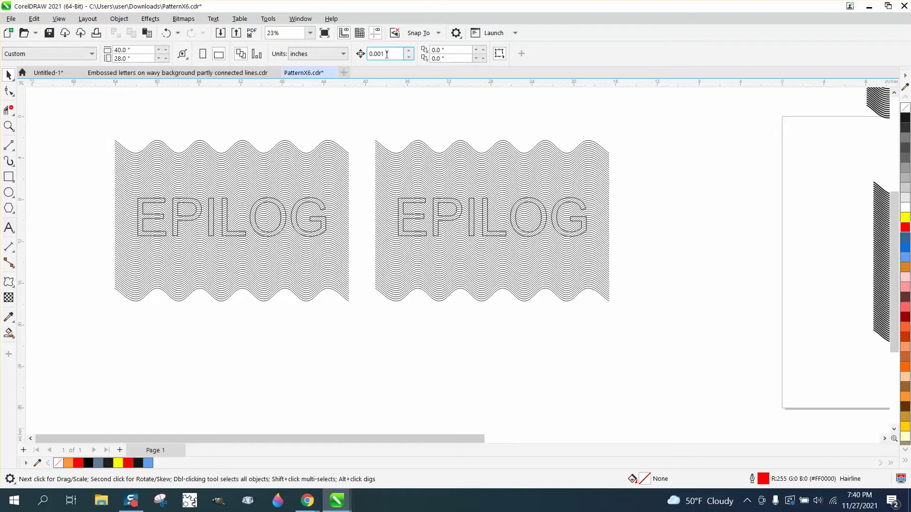
drag(388, 54, 364, 61)
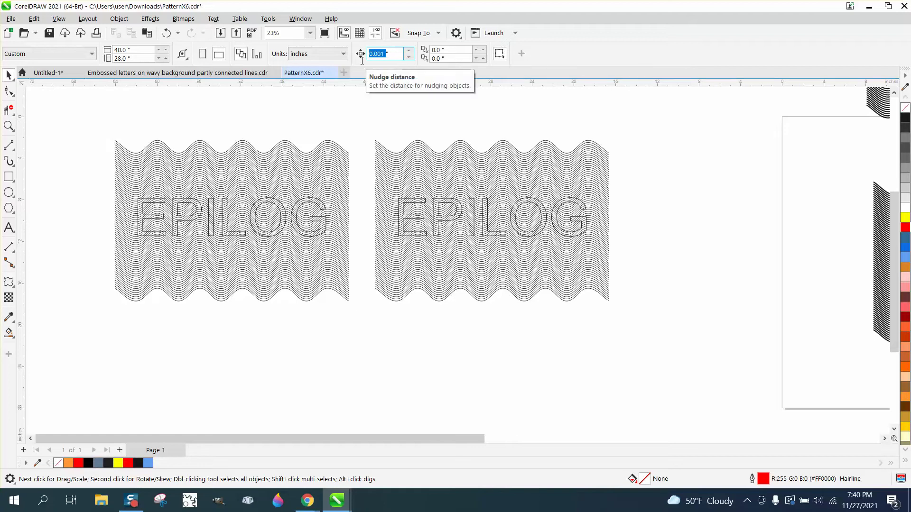
mouse_move(97, 126)
mouse_down()
mouse_move(142, 189)
mouse_move(370, 305)
mouse_up()
click(358, 53)
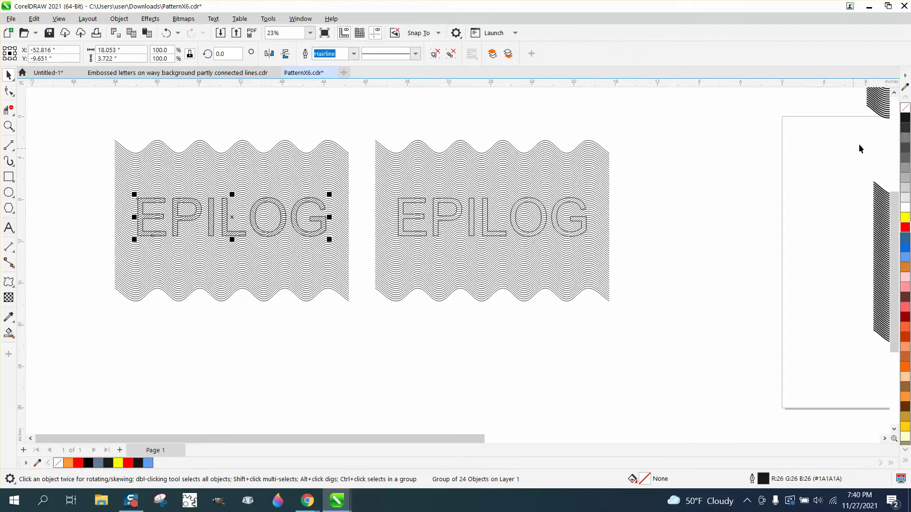
right_click(905, 108)
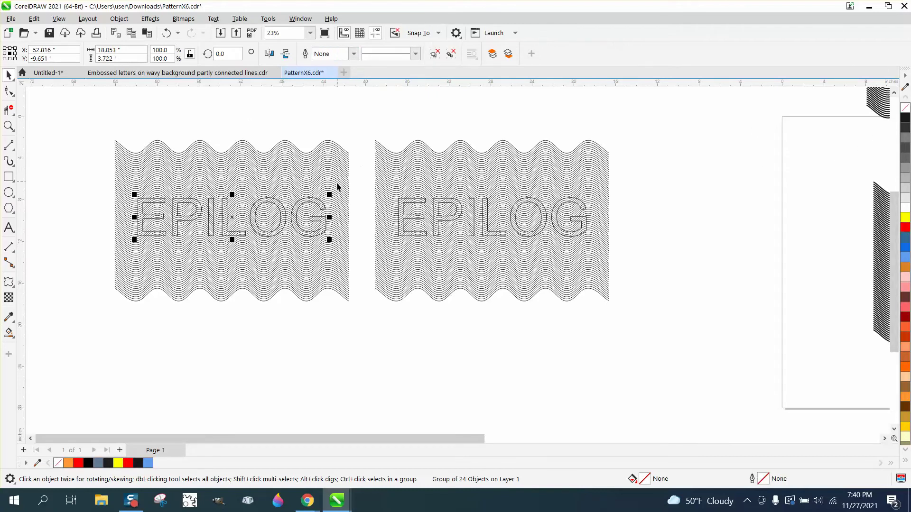
- Increase the nudge distance and move the outline-free lettering group of the lower-left pattern 254 inches straight down
click(283, 112)
double_click(385, 54)
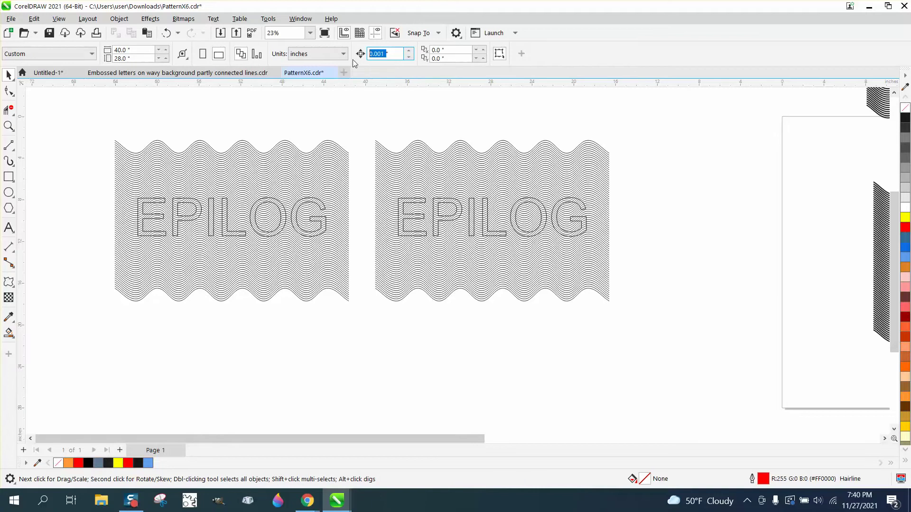
text(0.01)
click(270, 204)
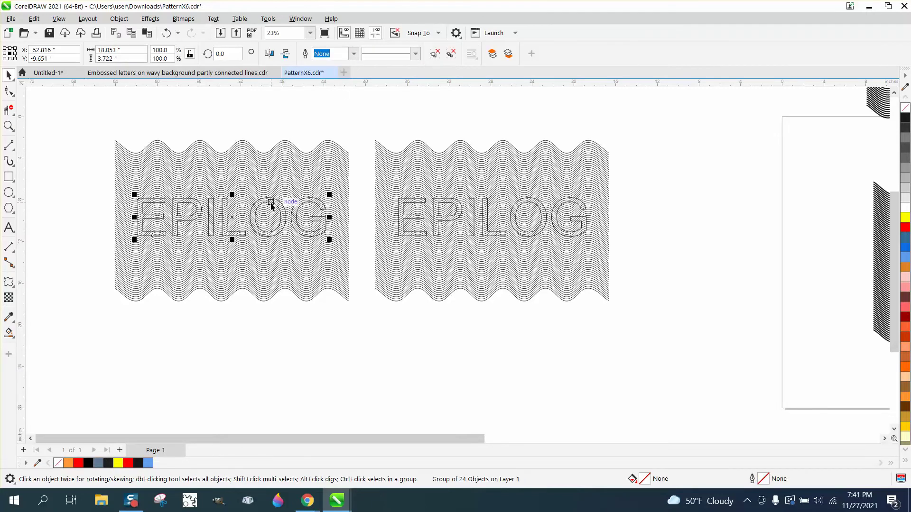
key(Down)
scroll(273, 203, down, 4)
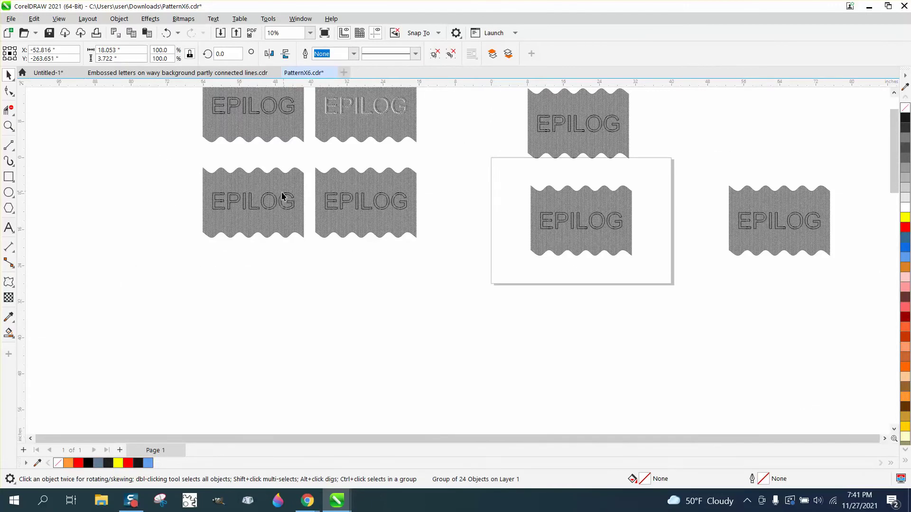
- Try moving the lower-left EPILOG text 254 inches straight down, away from the wave pattern
ctrl+click(252, 203)
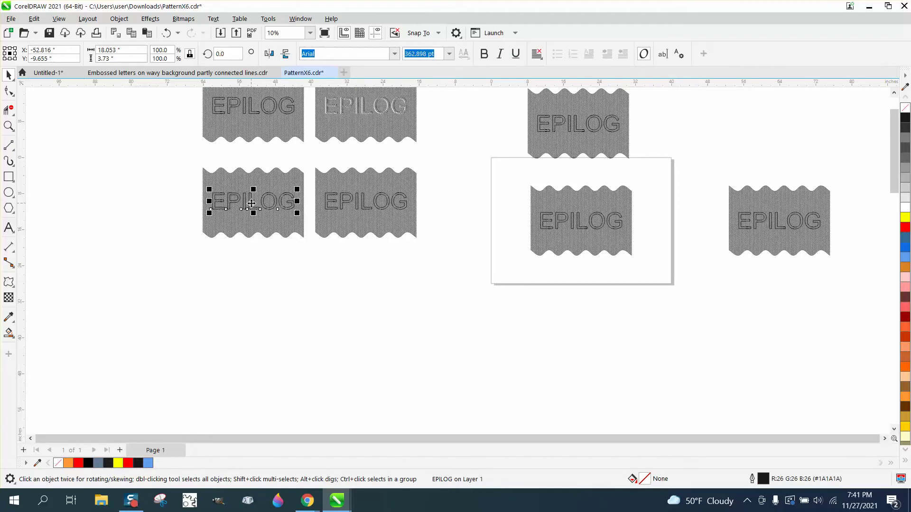
key(Down)
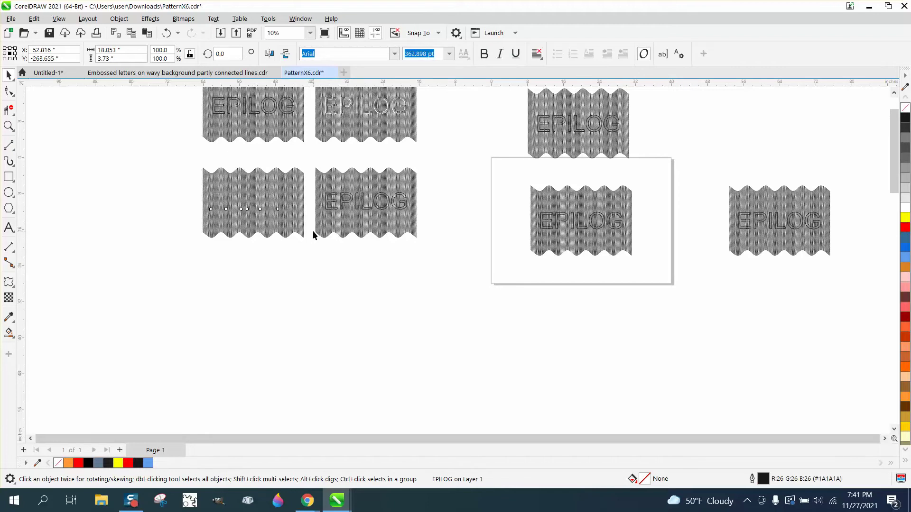
scroll(313, 235, down, 1)
click(9, 126)
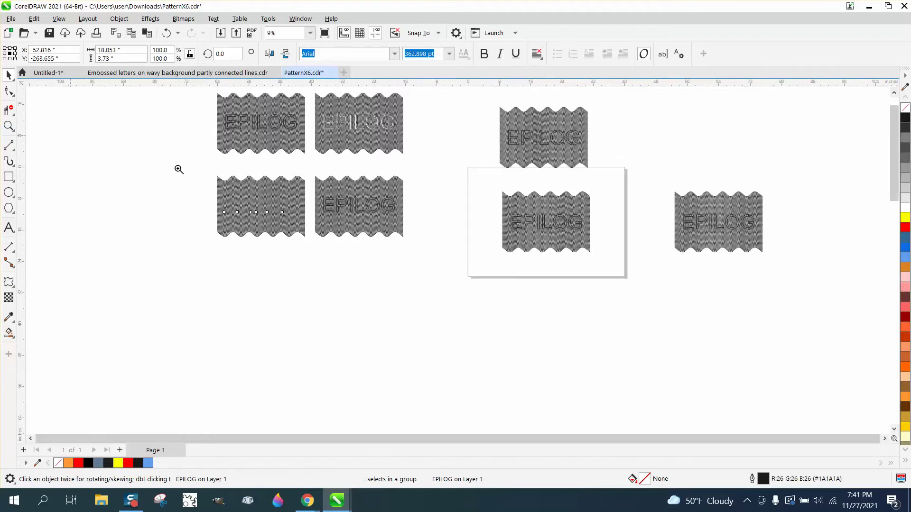
click(9, 75)
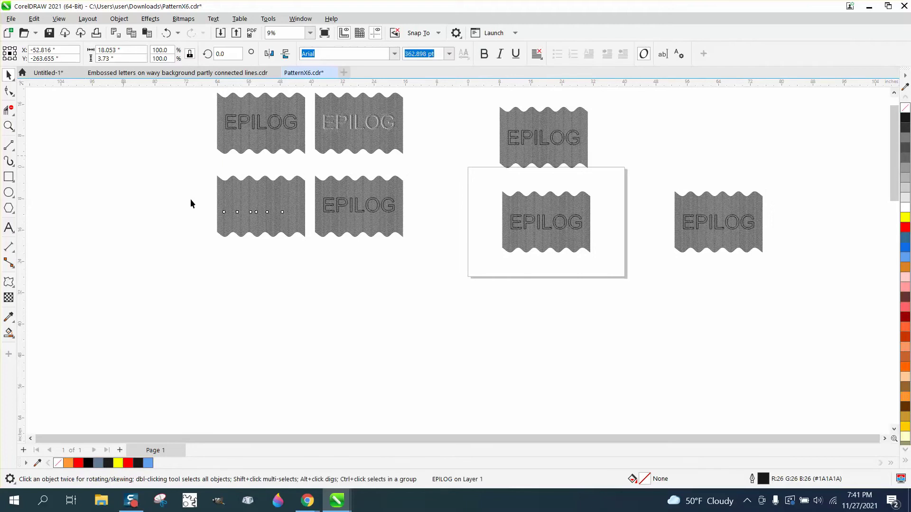
scroll(279, 335, down, 4)
scroll(287, 341, down, 3)
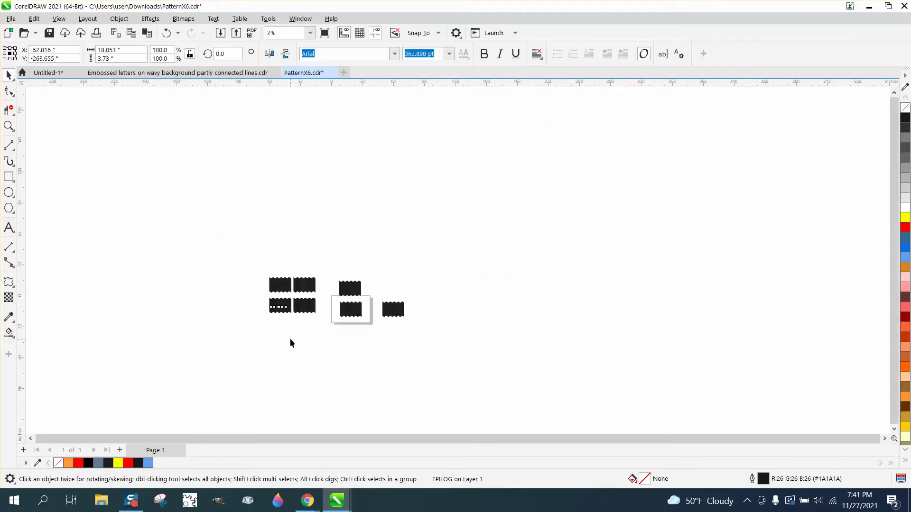
click(10, 126)
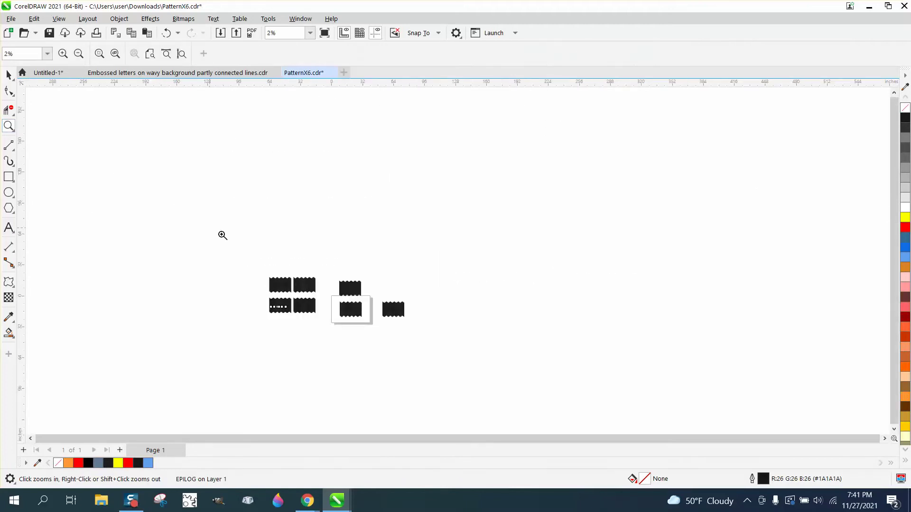
click(121, 217)
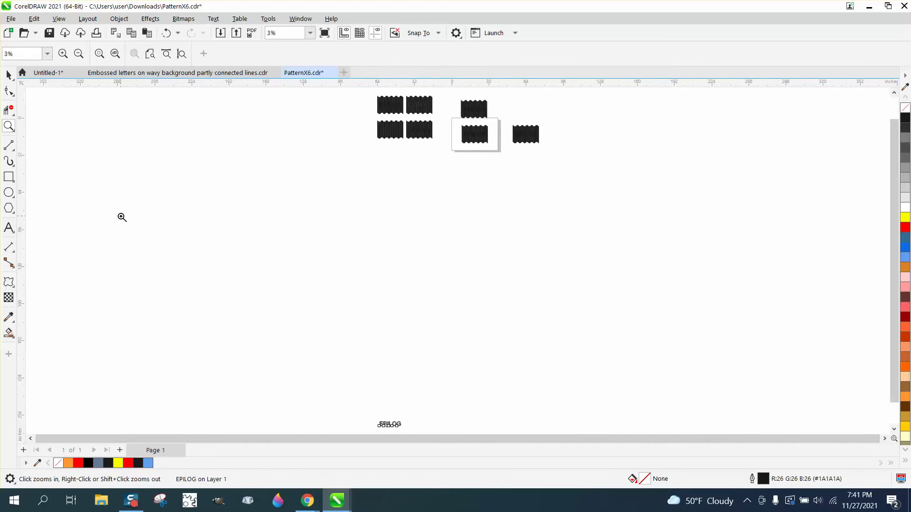
- Undo the downward move of the lower-left EPILOG text
click(9, 73)
key(e)
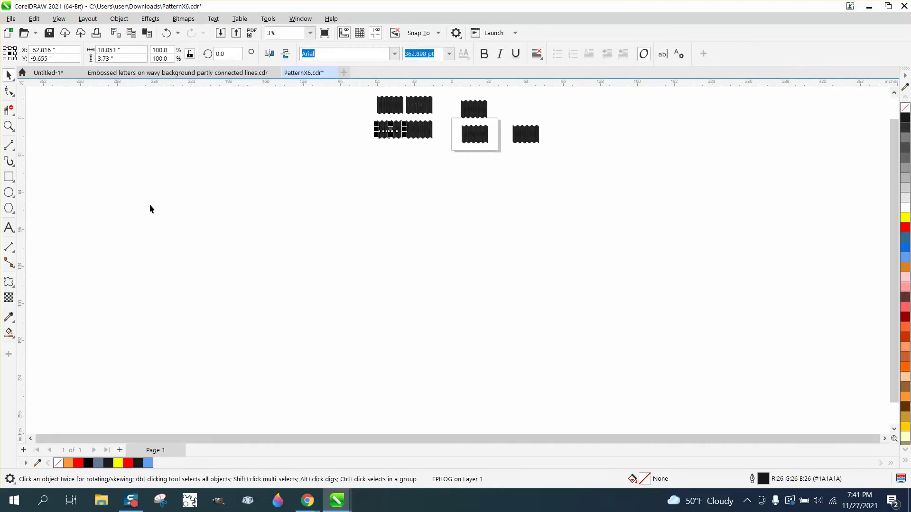
click(9, 125)
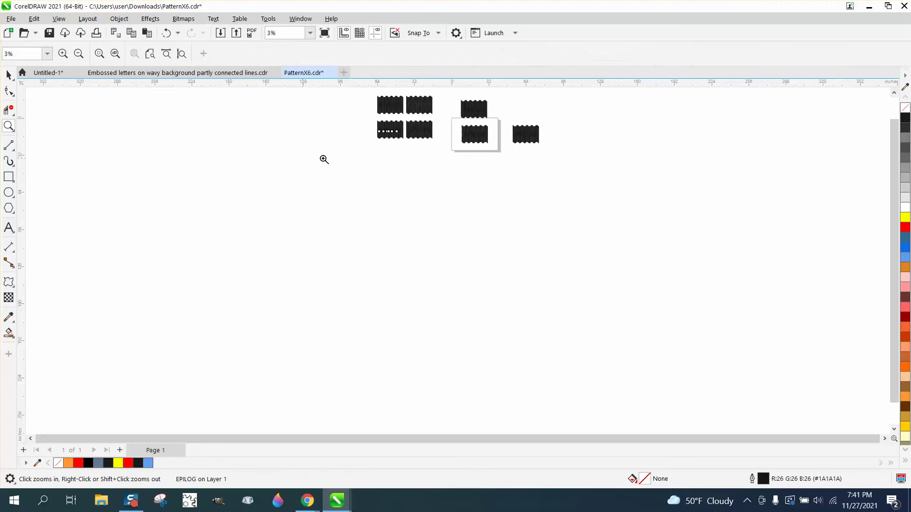
drag(356, 130, 460, 158)
click(8, 74)
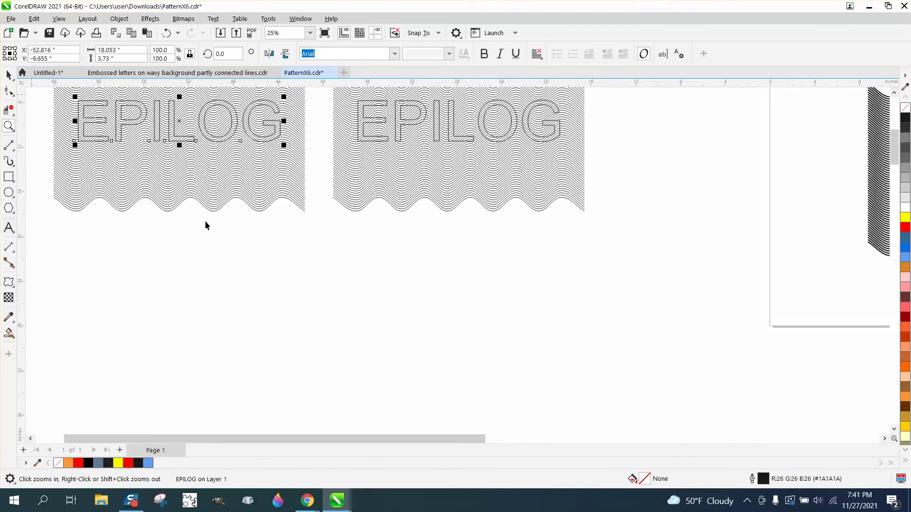
- Set the nudge distance to 25 inches and move the lower-left EPILOG text straight down by that amount, clear of its wave pattern
click(245, 230)
click(390, 54)
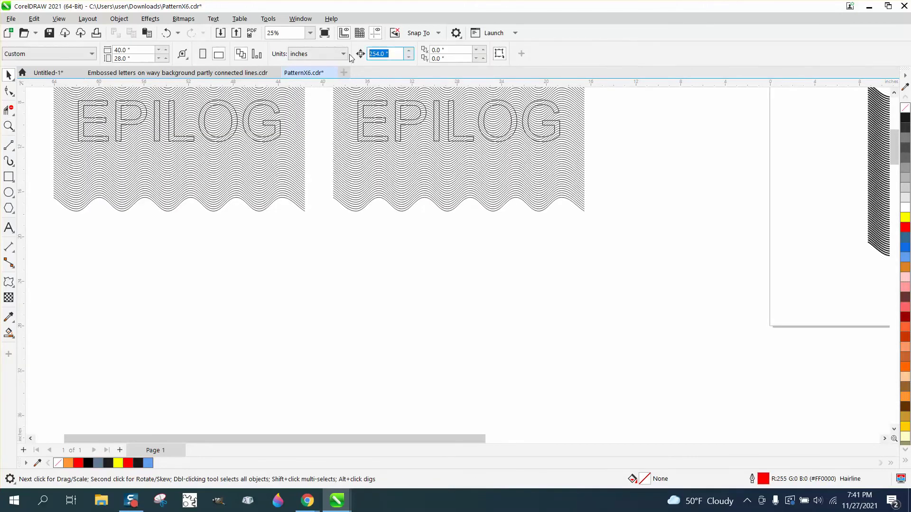
text(25)
click(229, 147)
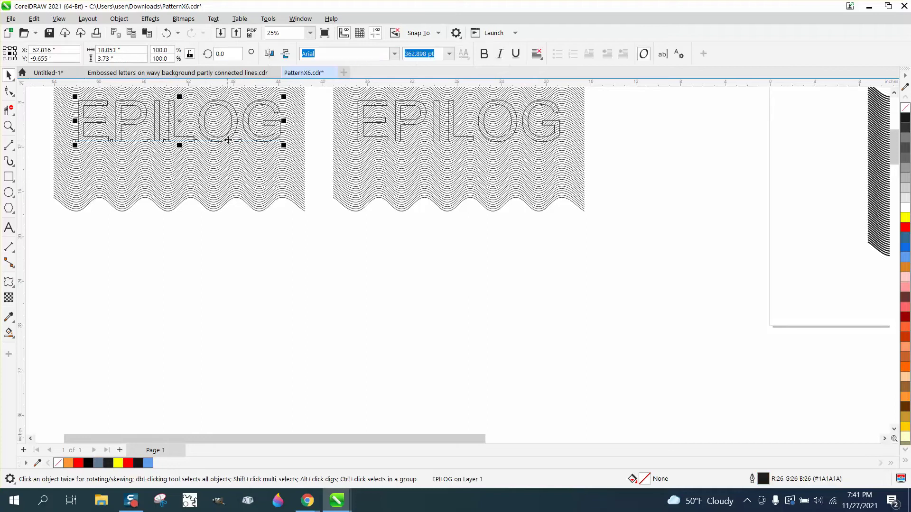
key(Down)
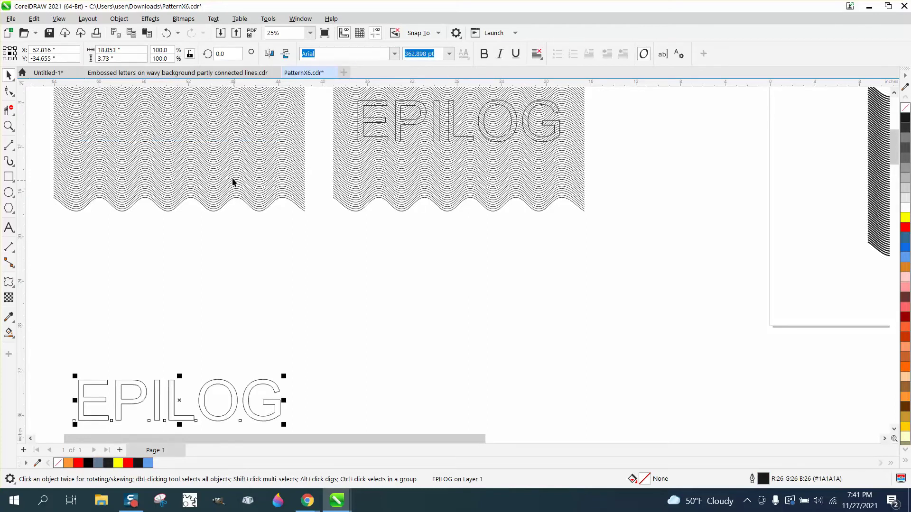
- Intersect the EPILOG text with the wave lines of the neighbouring pattern and move the resulting lettering group 25 inches down
scroll(90, 125, down, 1)
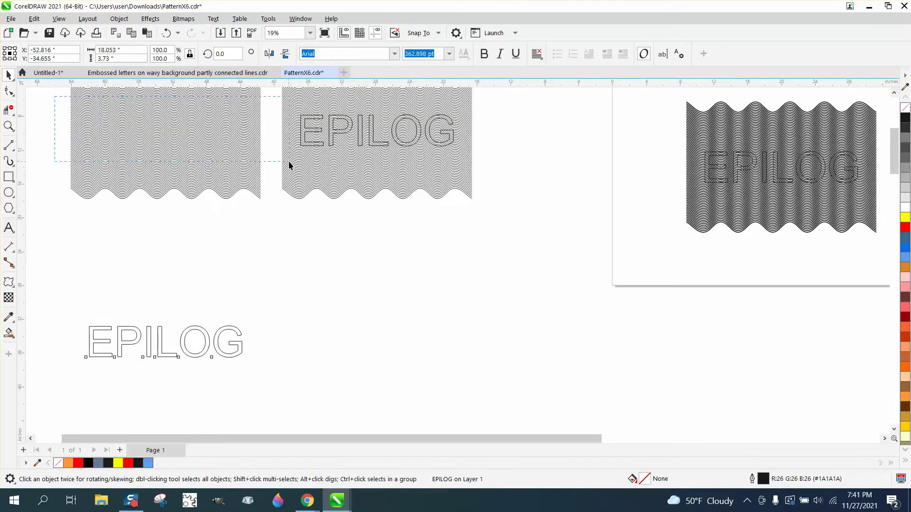
click(278, 174)
scroll(294, 142, down, 2)
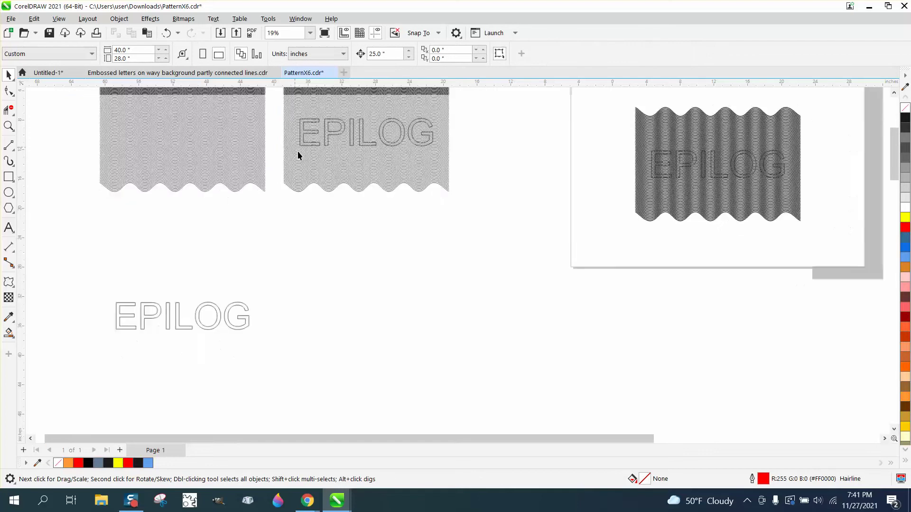
drag(295, 117, 456, 211)
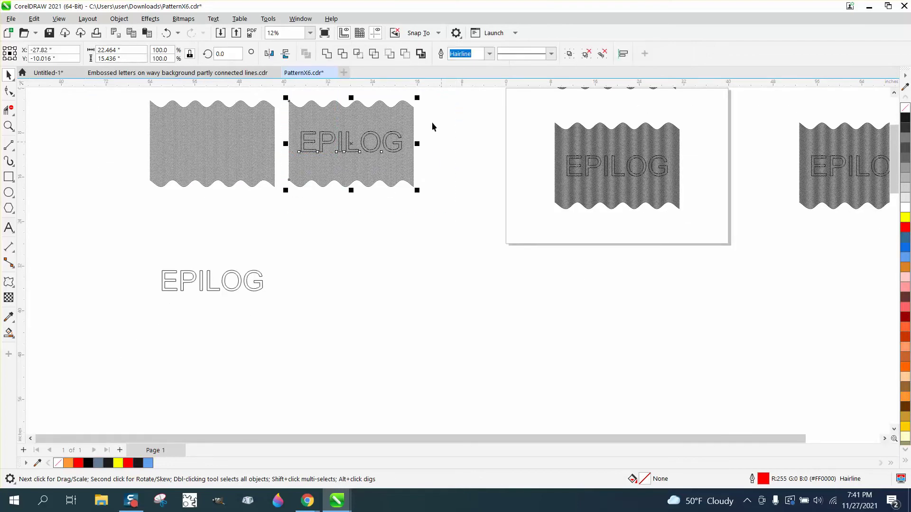
click(358, 53)
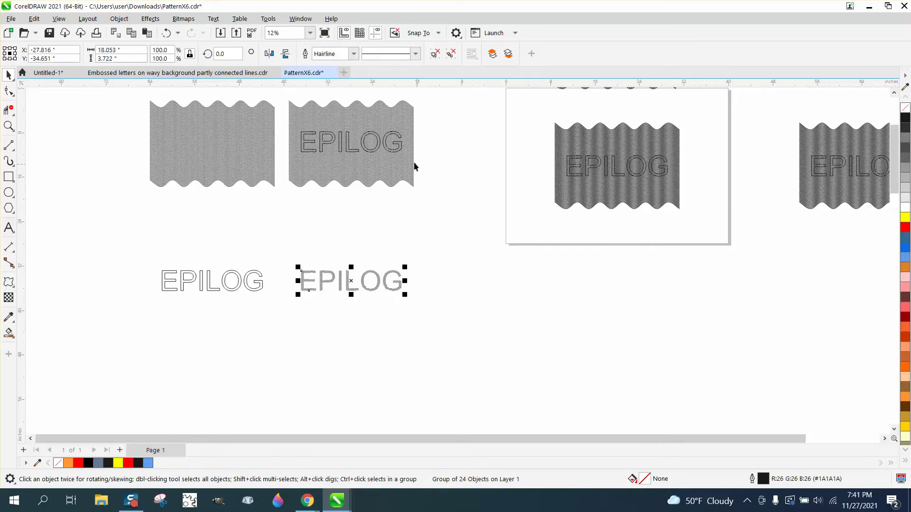
- Delete the EPILOG text from that second pattern and move the intersected lettering group 25 inches back up onto the waves
click(403, 151)
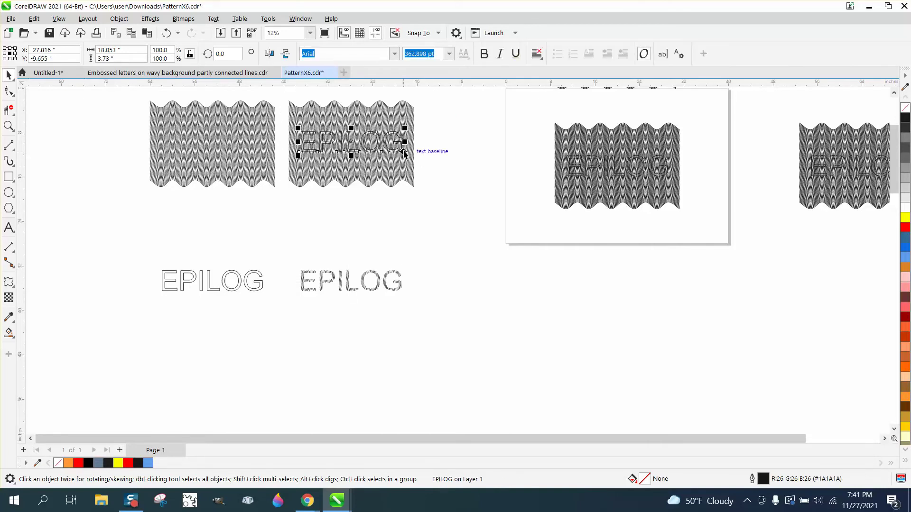
key(Delete)
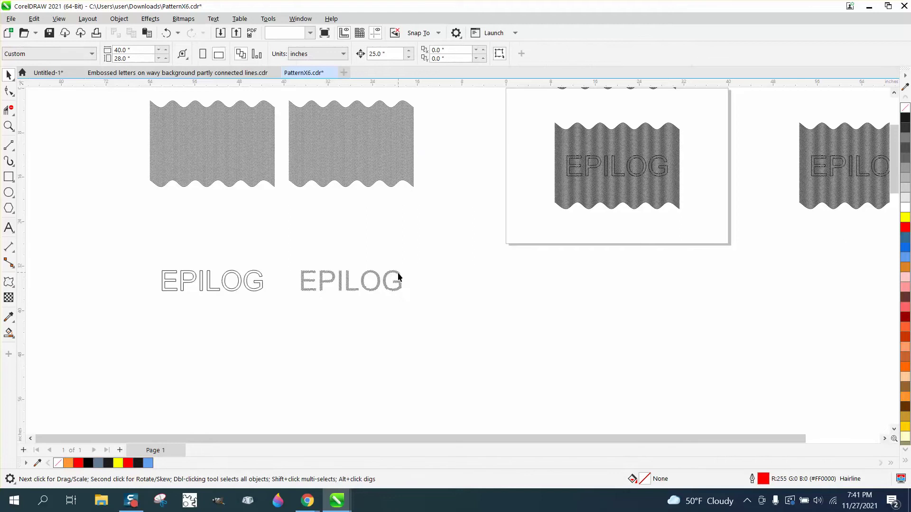
click(401, 279)
key(ctrl+z)
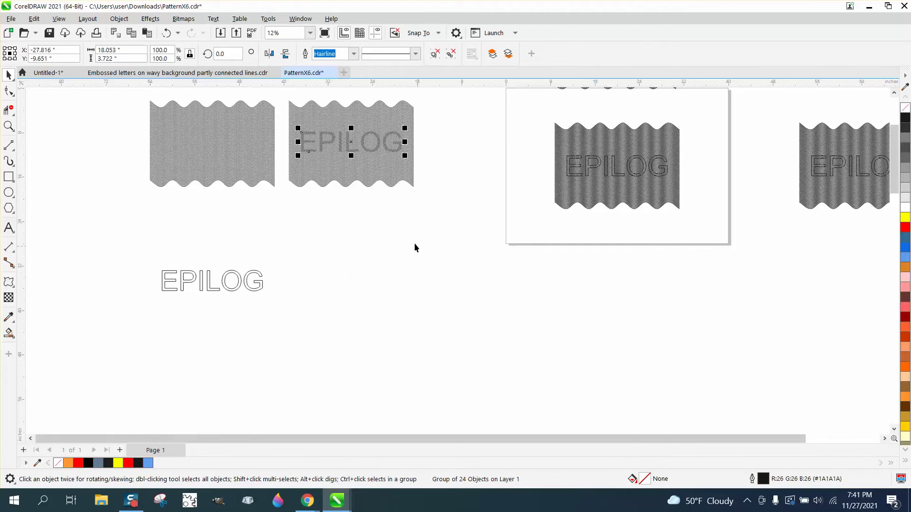
- Set the nudge distance to 0.01 inch and shift the intersected lettering group about 1.16 inches right across the waves
click(8, 125)
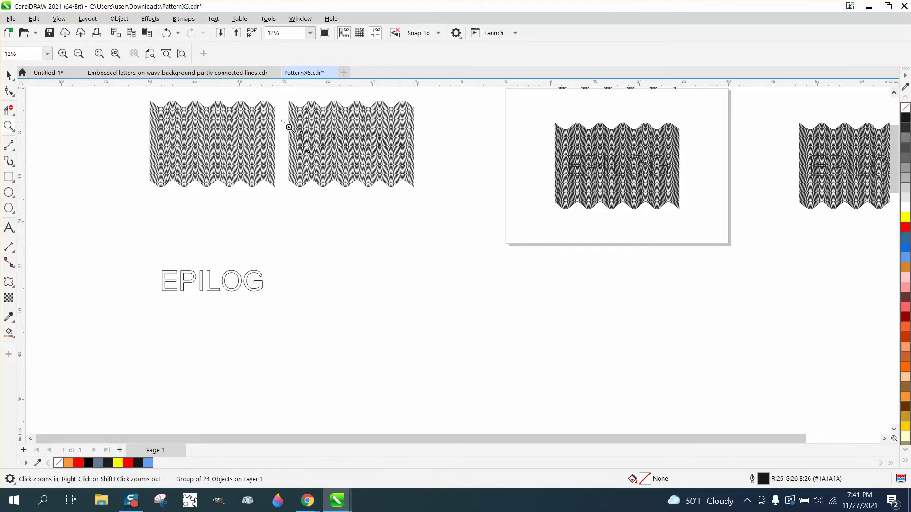
drag(282, 121, 444, 190)
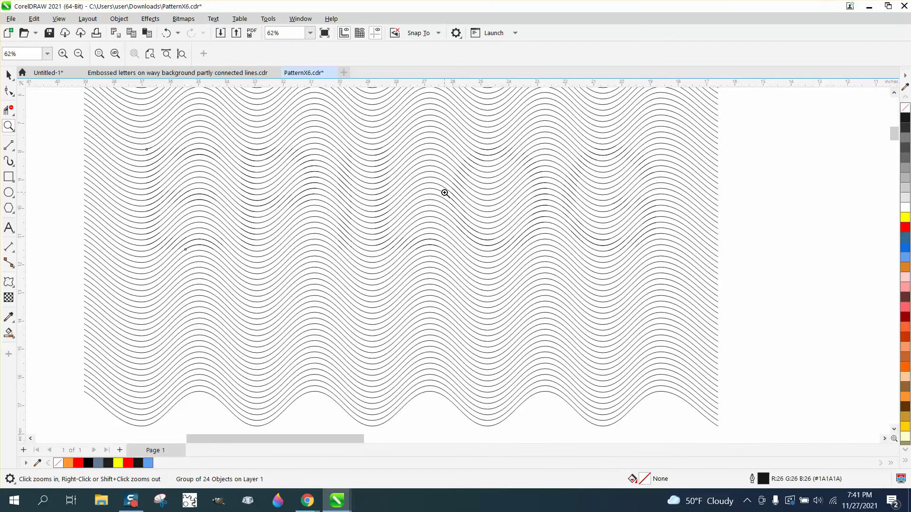
right_click(444, 193)
right_click(434, 197)
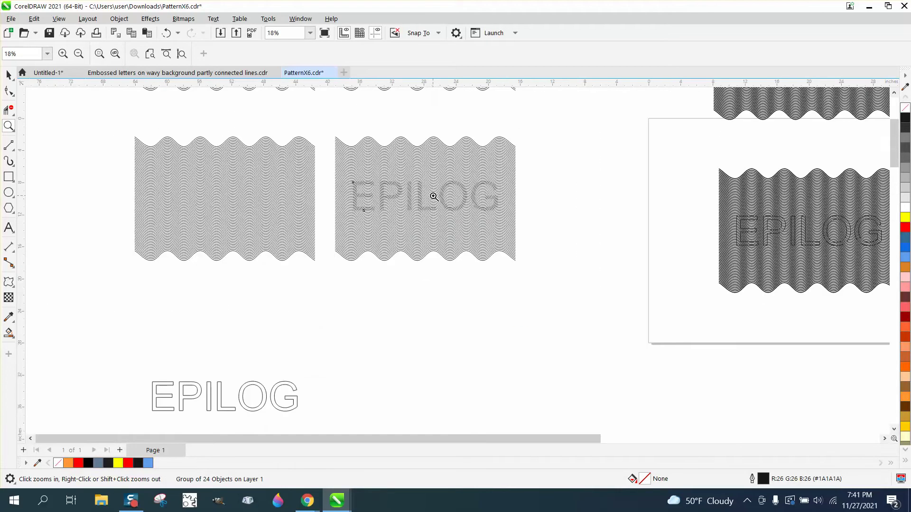
scroll(433, 196, up, 3)
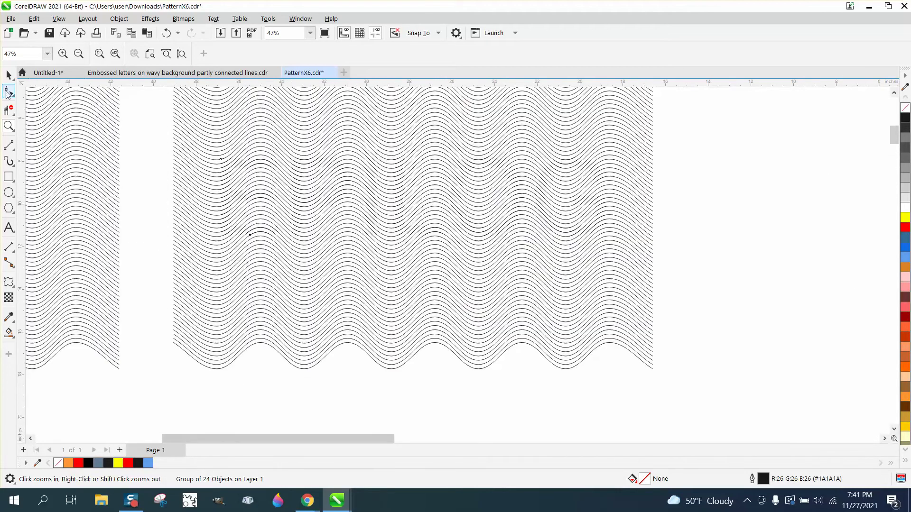
click(9, 74)
key(Escape)
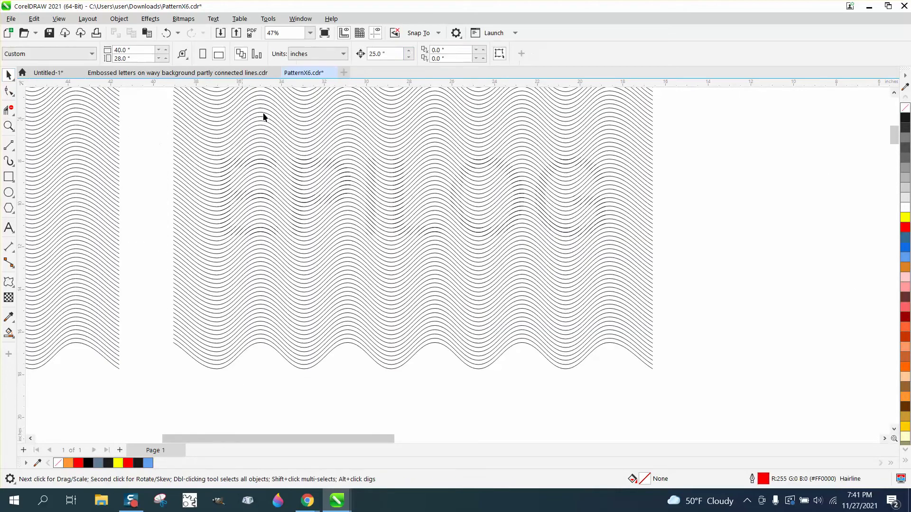
click(377, 54)
text(.01)
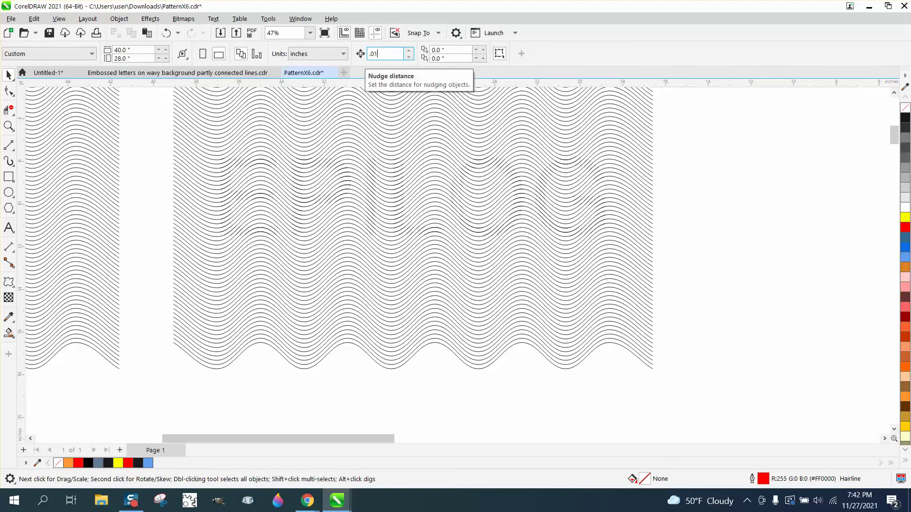
mouse_move(156, 123)
mouse_down()
mouse_move(197, 171)
mouse_move(651, 294)
mouse_up()
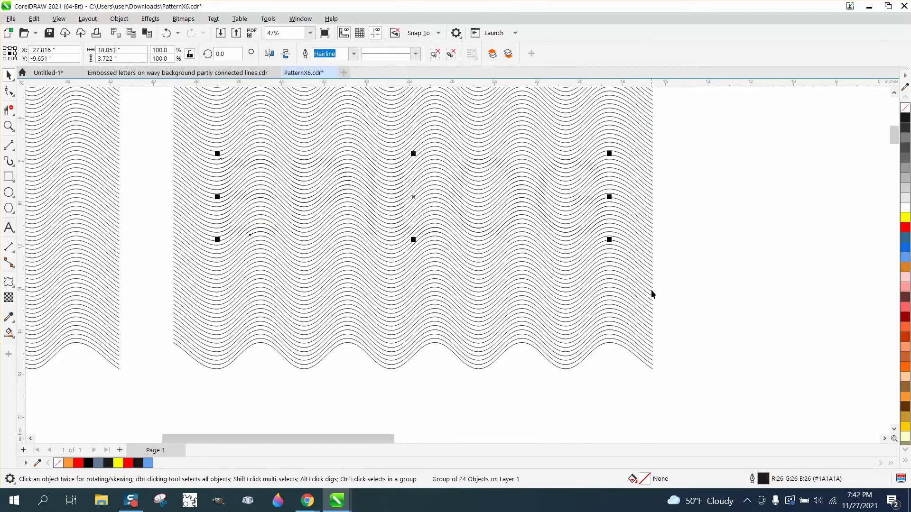
key(Right)
key(Right)
key(Right)
key(Right)
key(Right)
key(Right)
key(Right)
key(Right)
key(Right)
key(Right)
key(Right)
key(Right)
key(Right)
key(Right)
key(Right)
key(Right)
key(Right)
key(Right)
key(Right)
key(Right)
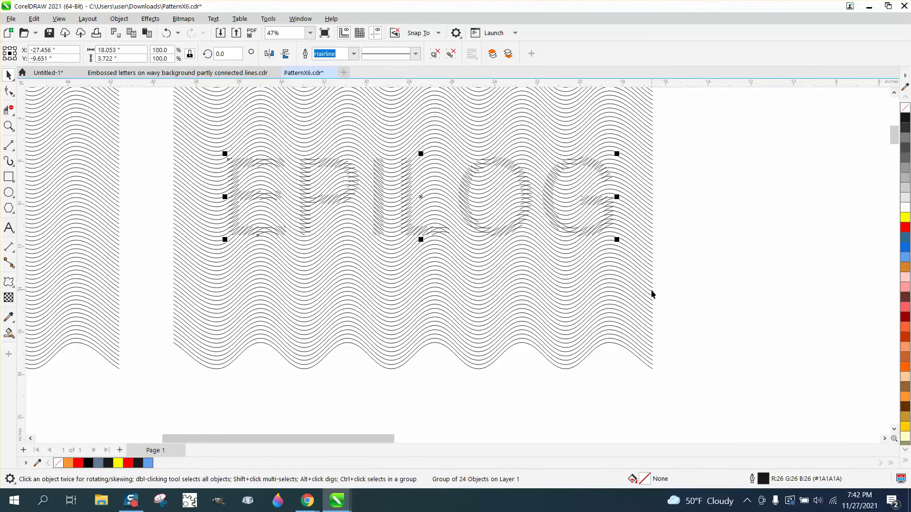
key(Right)
key(Right)
key(Right)
key(Right)
key(Right)
key(Right)
key(Right)
key(Right)
key(Right)
key(Right)
key(Right)
key(Right)
key(Right)
key(Right)
key(Right)
key(Right)
key(Right)
key(Right)
key(Right)
key(Right)
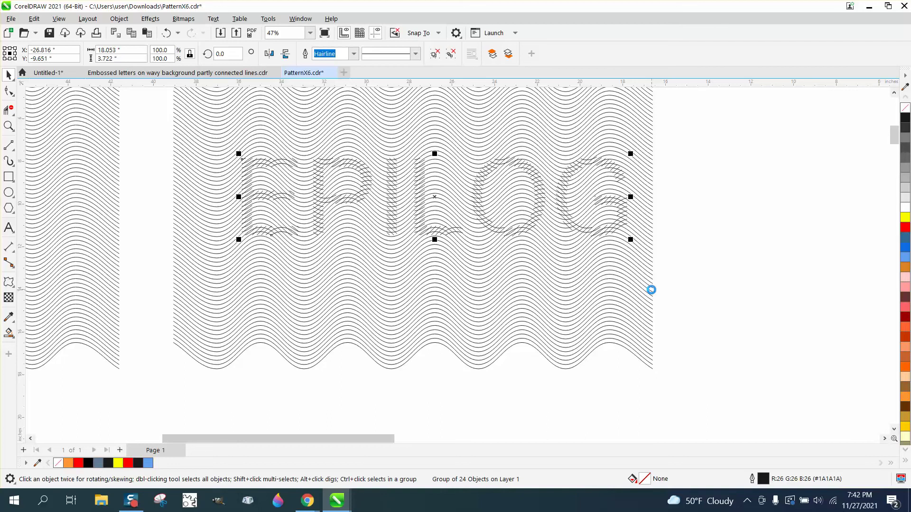
- Try nudging the EPILOG text on the thick-lined wave pattern inside the page 0.28 inch to the right
scroll(651, 289, down, 5)
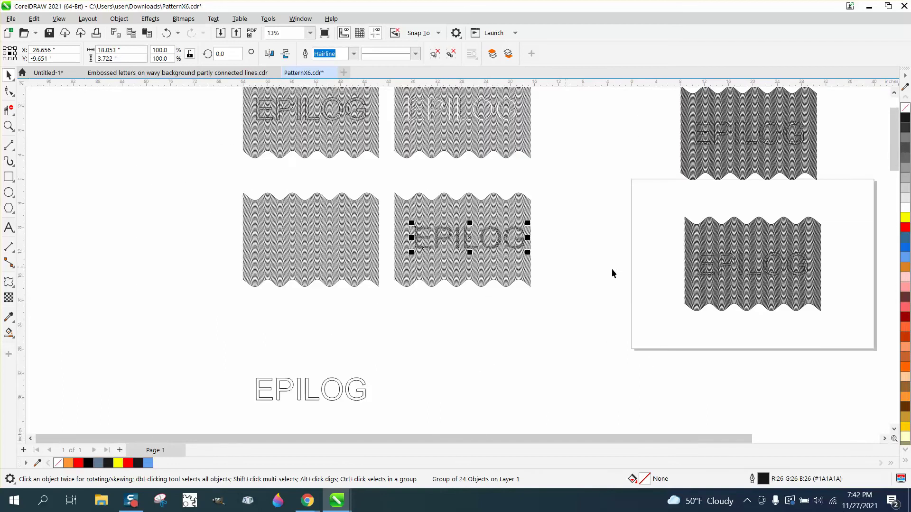
click(9, 126)
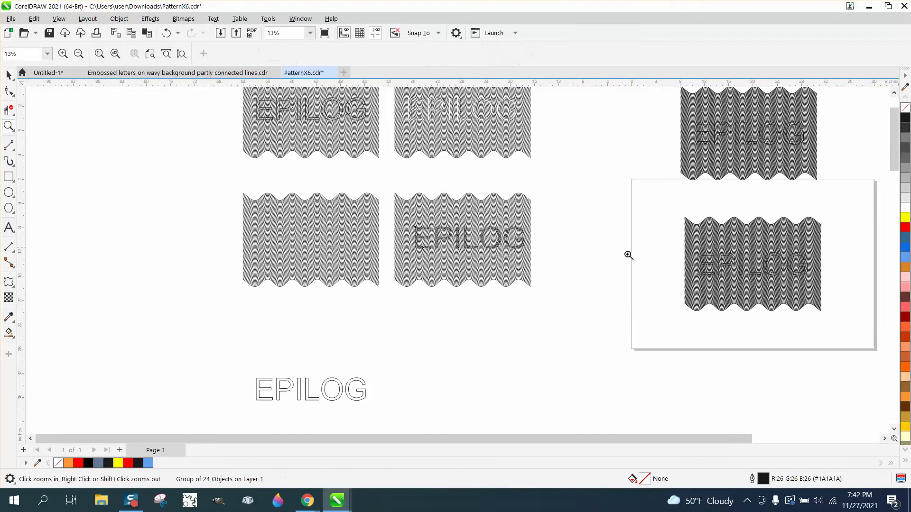
drag(681, 219, 870, 330)
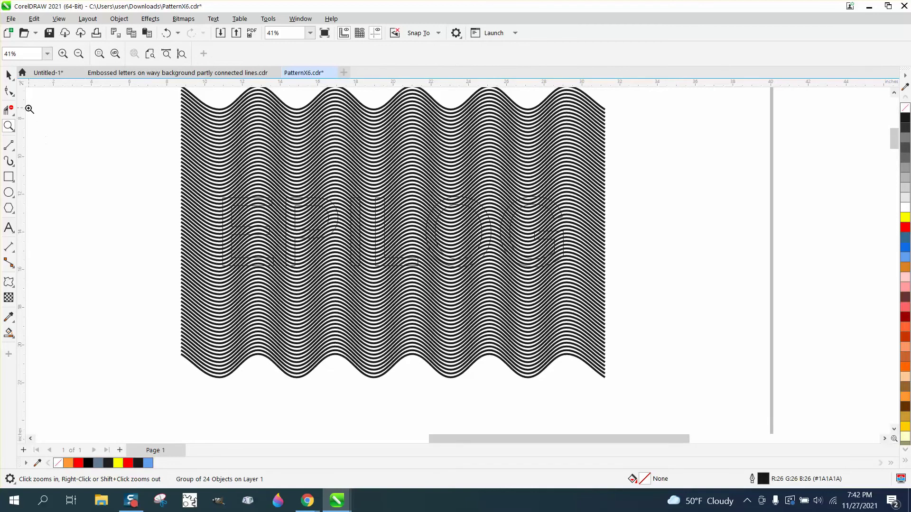
click(8, 74)
drag(143, 166, 672, 328)
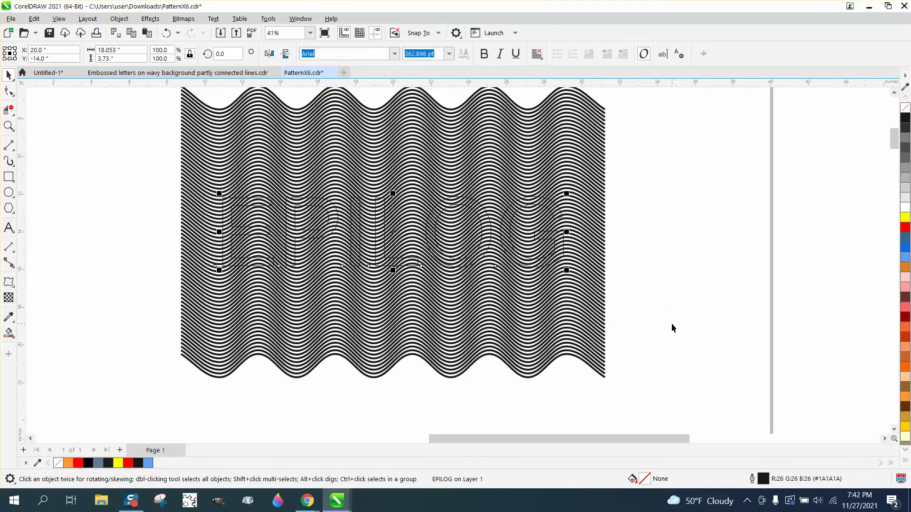
key(Right)
key(Right)
key(Right)
key(Right)
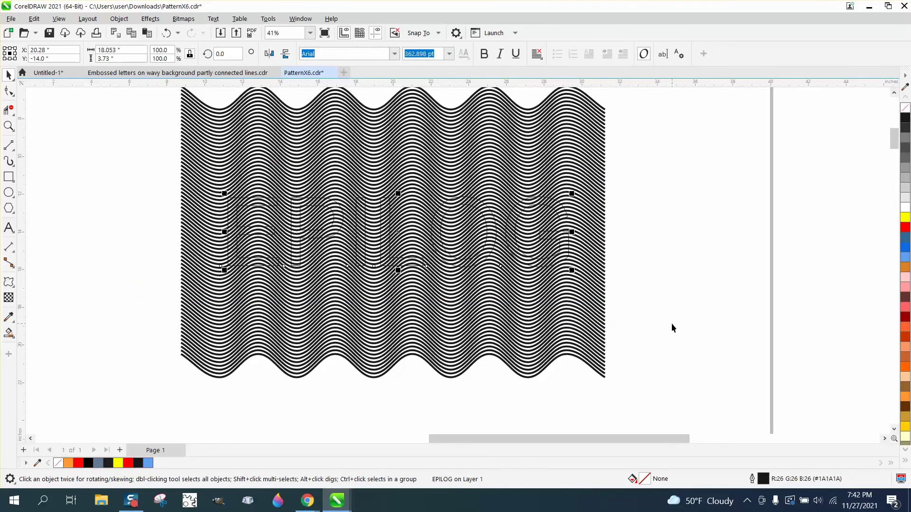
- Intersect the EPILOG text with the thick wave lines of the pattern inside the page
scroll(503, 277, down, 3)
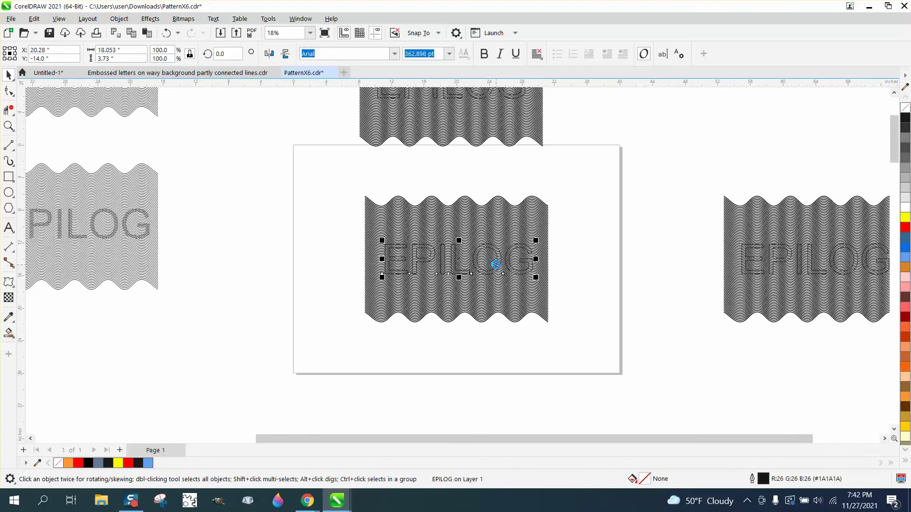
scroll(495, 264, down, 2)
drag(396, 209, 537, 309)
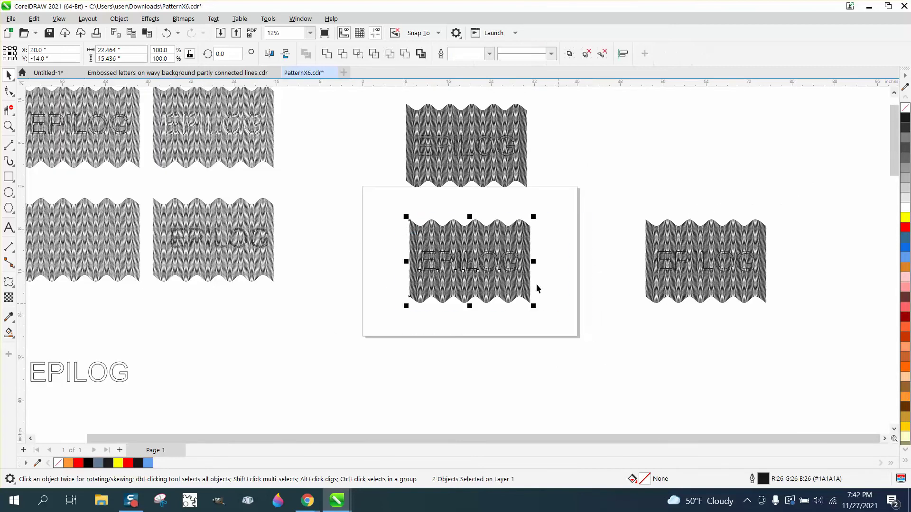
click(358, 53)
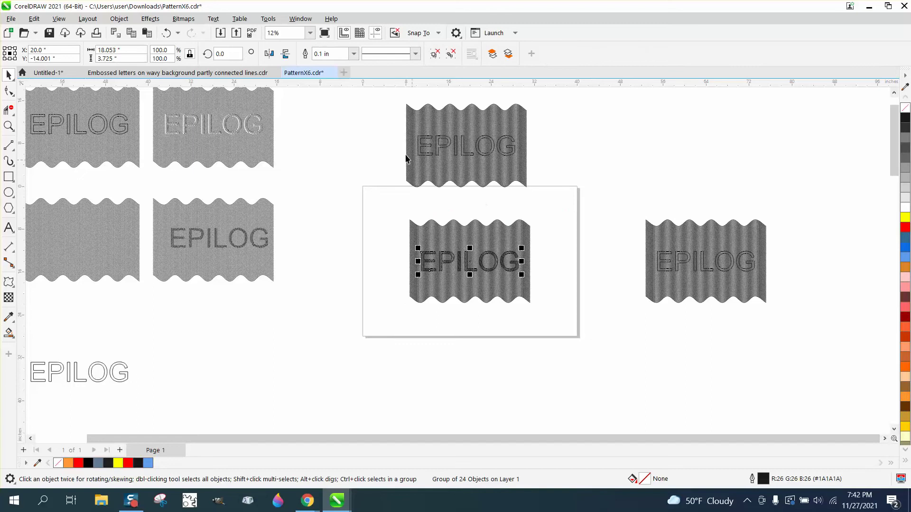
- Set the nudge distance to 25 inches and move the page pattern's EPILOG text and intersected lettering straight down together
click(348, 107)
double_click(387, 54)
text(25)
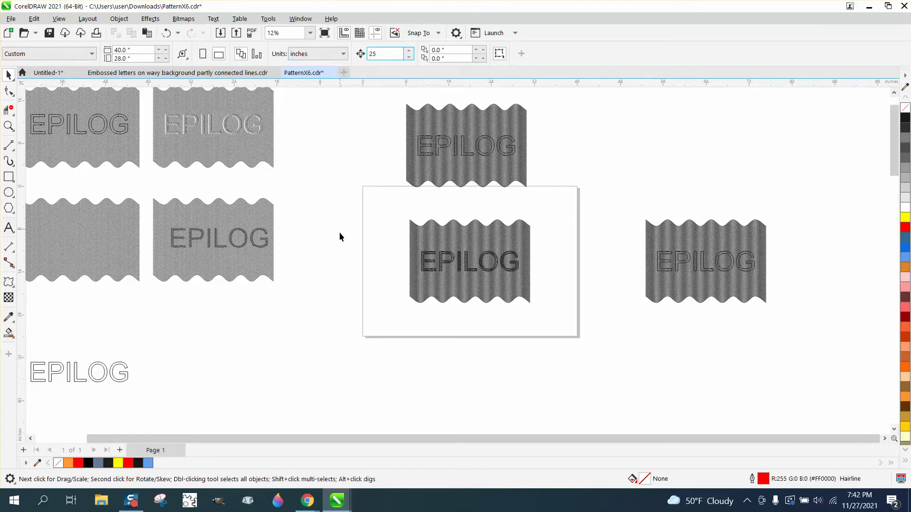
drag(389, 244, 527, 282)
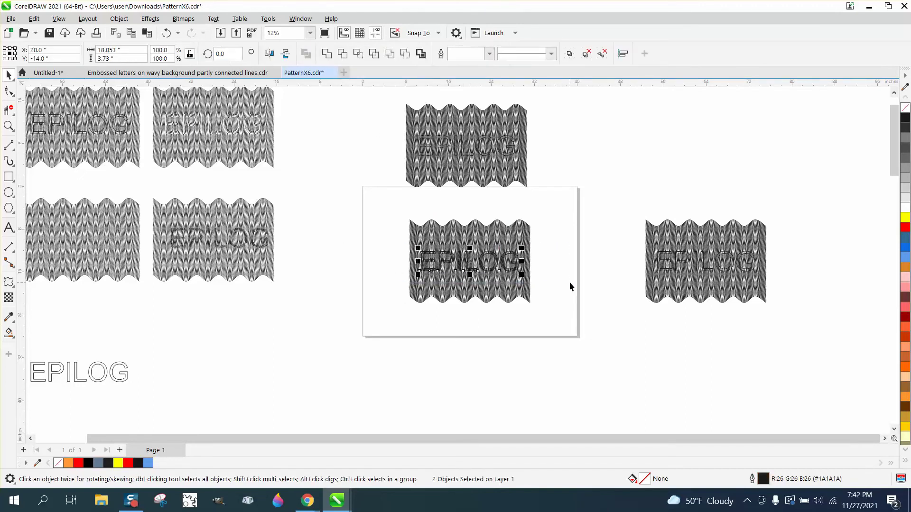
key(Down)
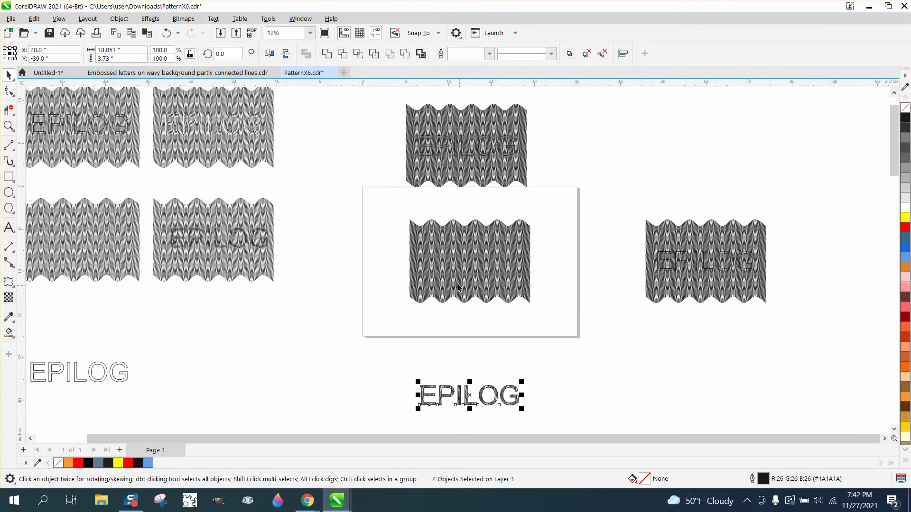
- Remove the outline EPILOG text from around the thick-line lettering below the page, keeping the intersected line pieces
drag(393, 235, 558, 279)
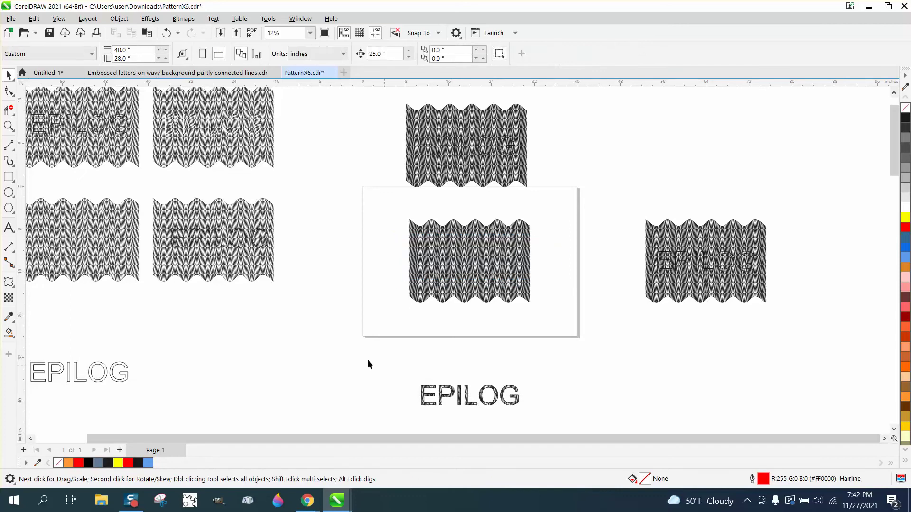
click(9, 126)
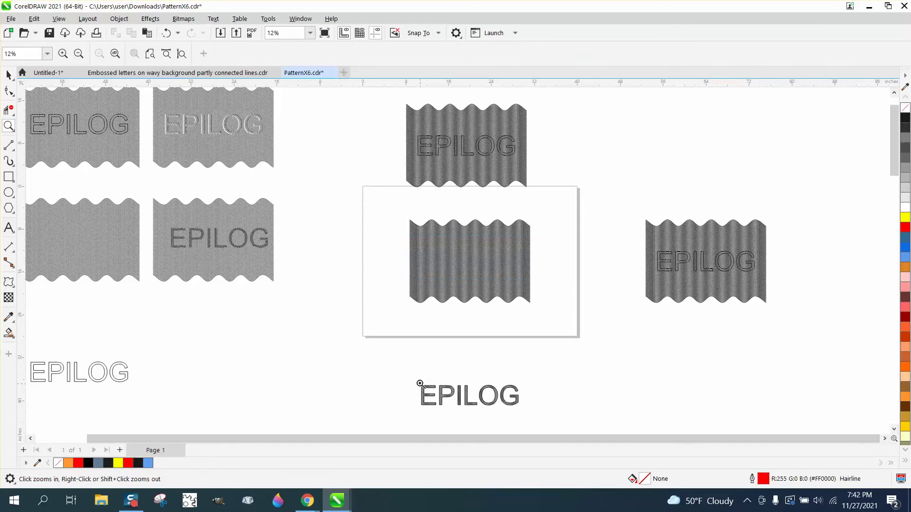
drag(420, 383, 481, 415)
scroll(246, 229, down, 1)
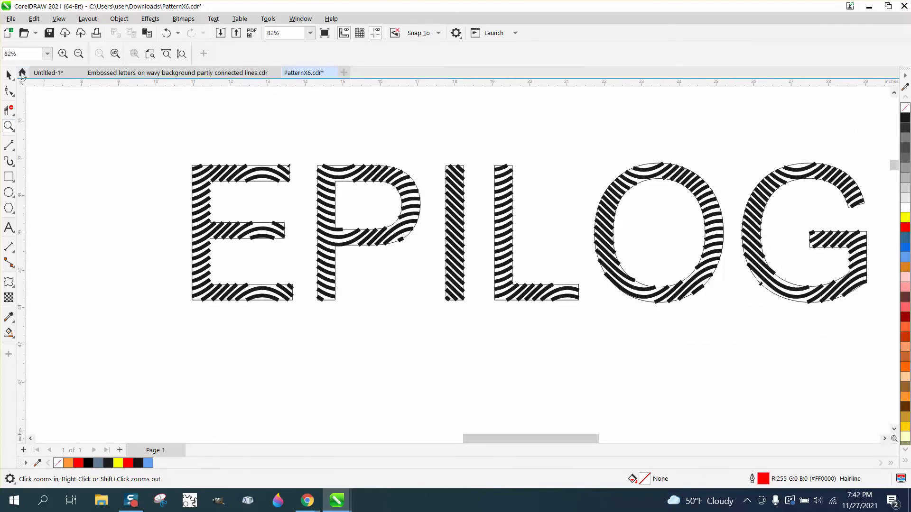
click(9, 75)
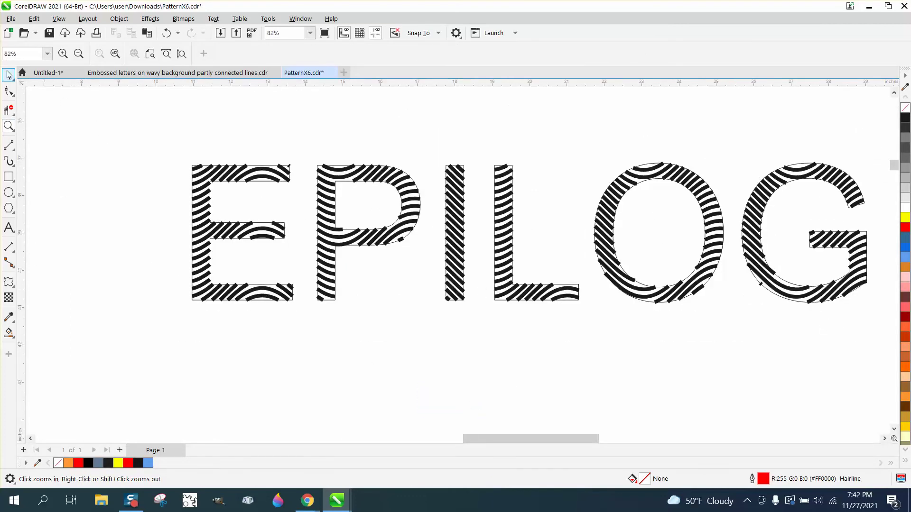
click(268, 167)
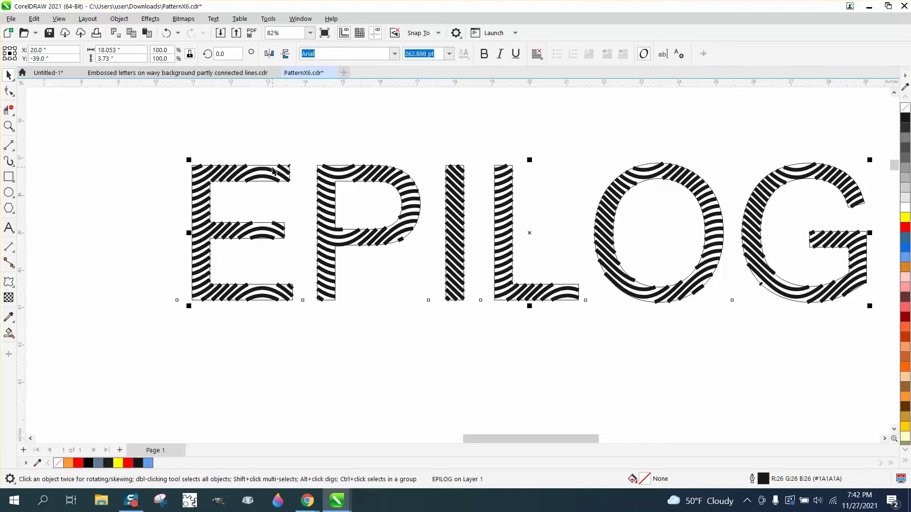
key(Escape)
scroll(270, 166, down, 3)
- Centre the intersected EPILOG lettering group on the page, over the thick-lined wave pattern
click(242, 189)
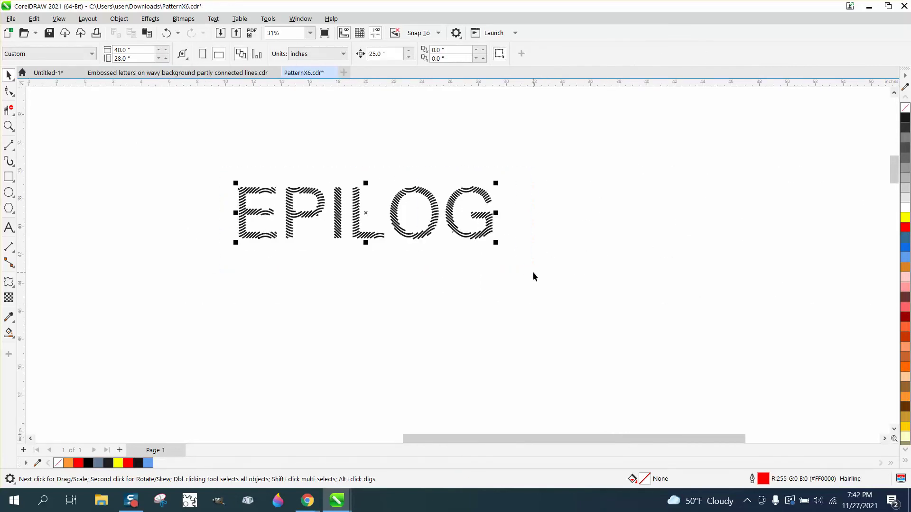
key(p)
scroll(417, 278, down, 1)
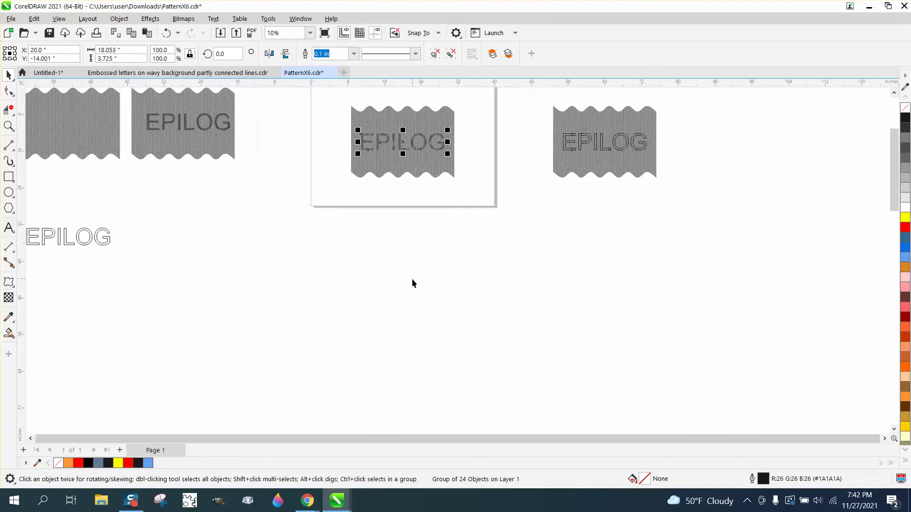
scroll(415, 269, down, 1)
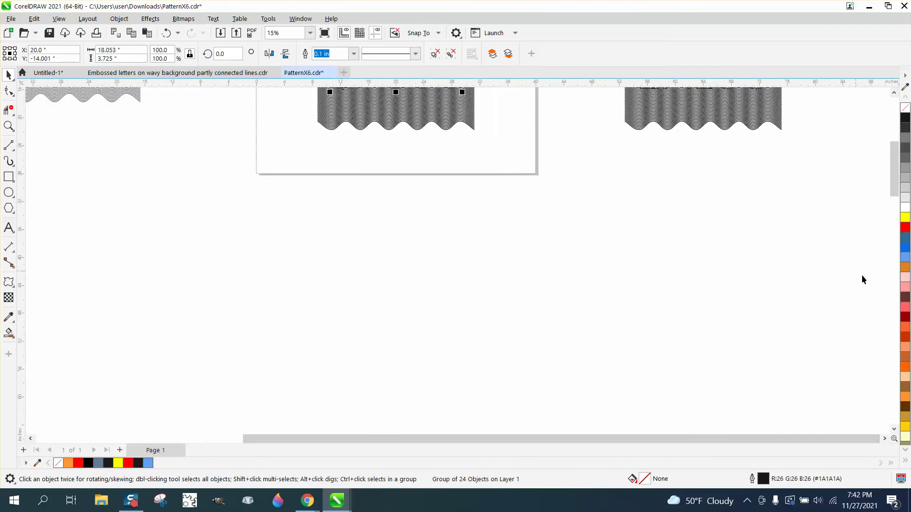
drag(896, 187, 895, 156)
scroll(411, 302, up, 4)
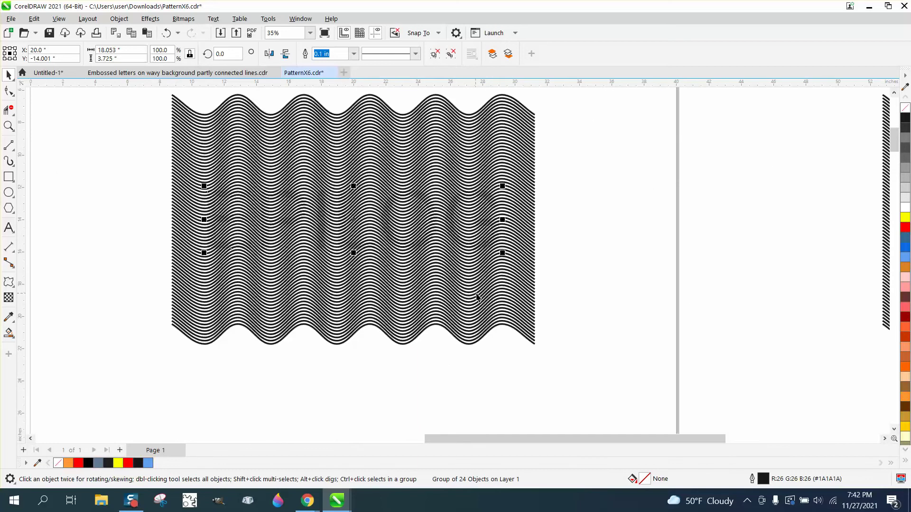
scroll(490, 298, down, 4)
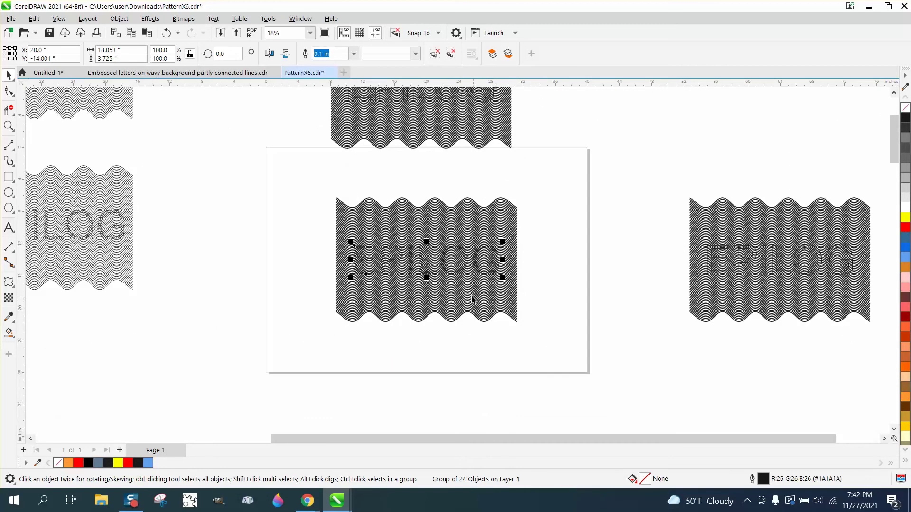
- Set the nudge distance to 0.01 inch
click(9, 126)
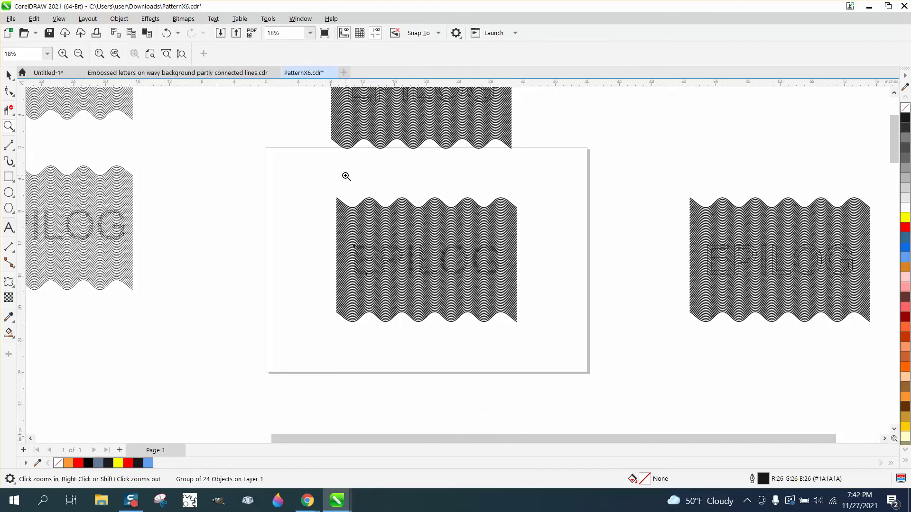
click(347, 176)
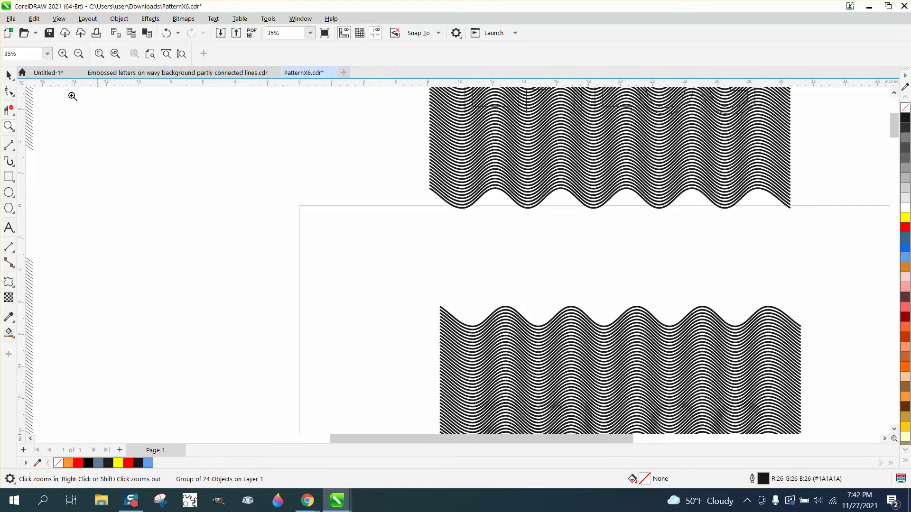
click(9, 74)
click(329, 167)
click(377, 54)
double_click(378, 53)
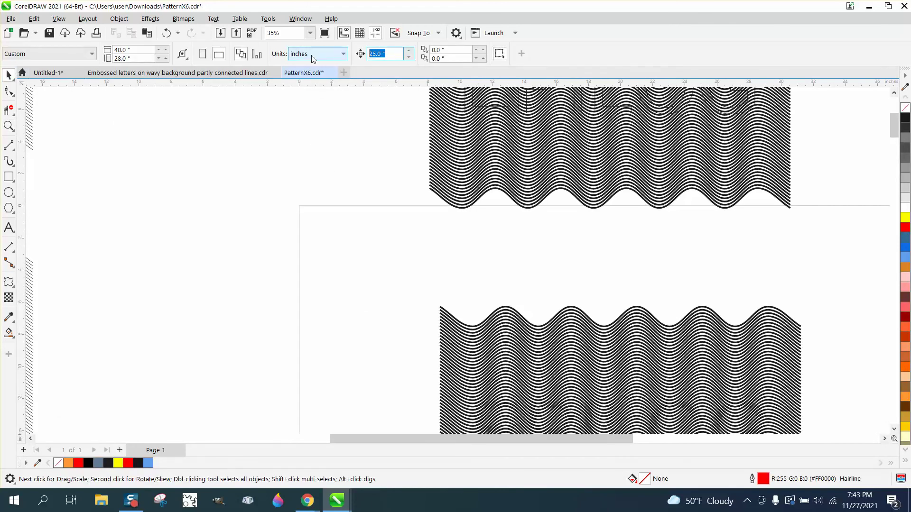
text(.01)
key(Return)
- Try nudging the intersected lettering group about 2.2 inches to the right across the thick wave lines
scroll(343, 212, down, 3)
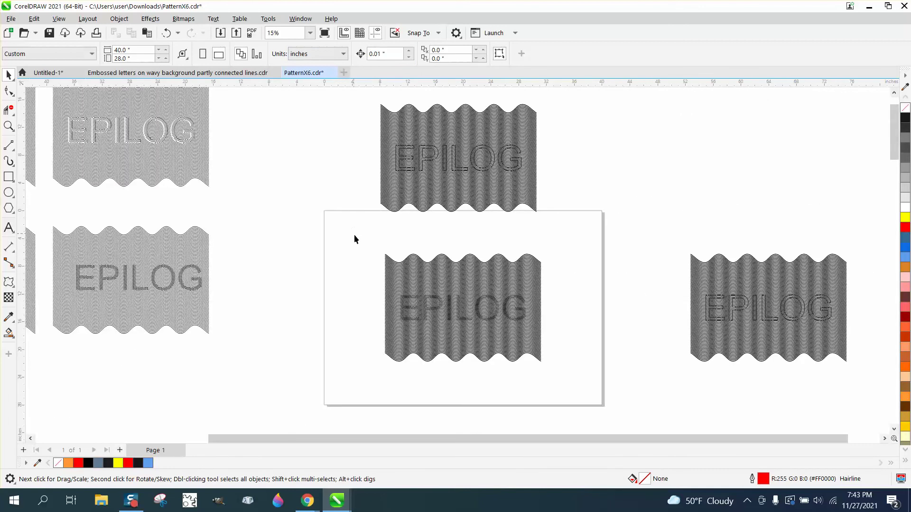
drag(357, 249, 549, 352)
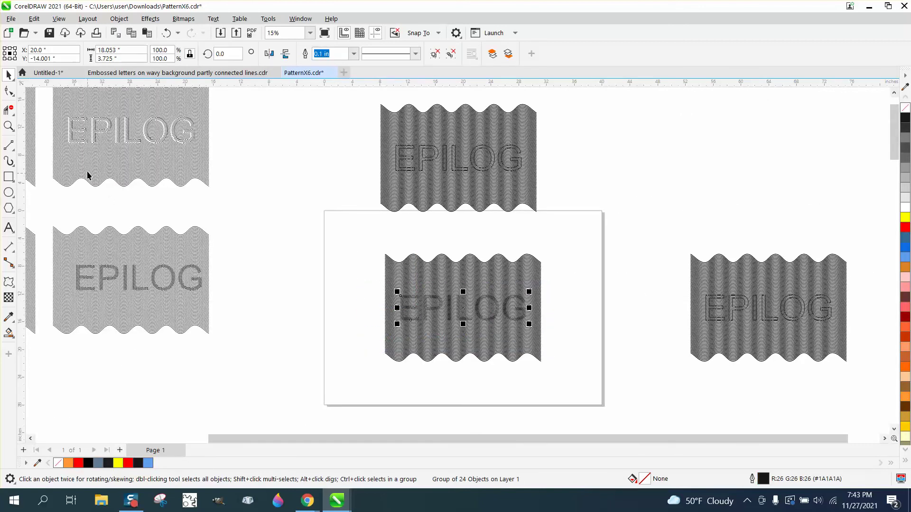
click(5, 126)
drag(356, 256, 627, 395)
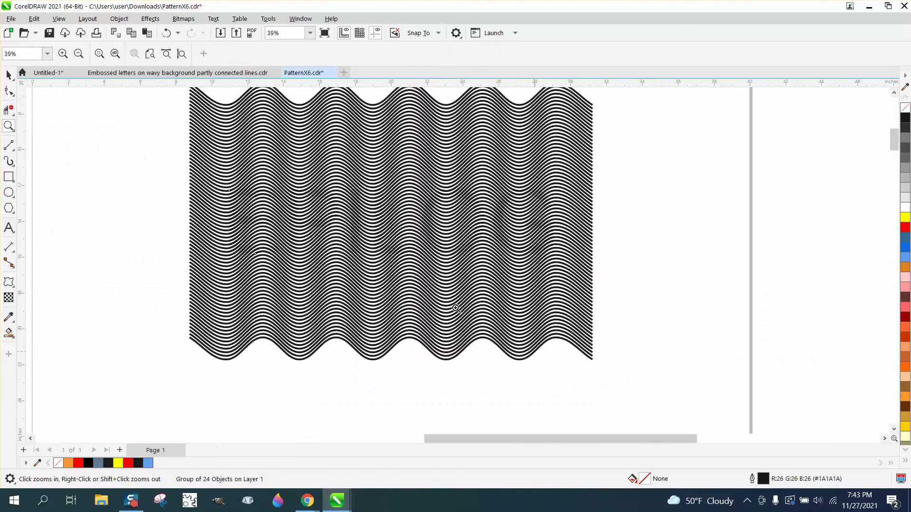
click(8, 74)
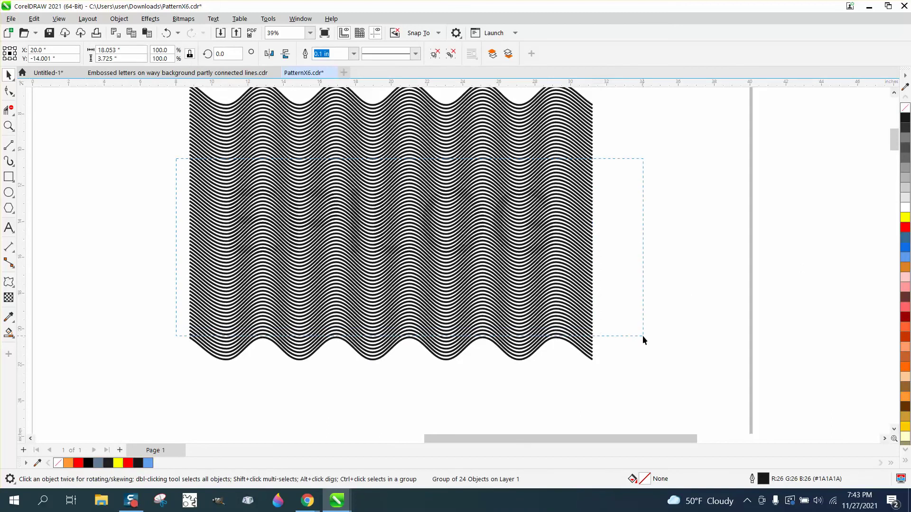
key(Right)
key(Right)
key(Right)
key(Right)
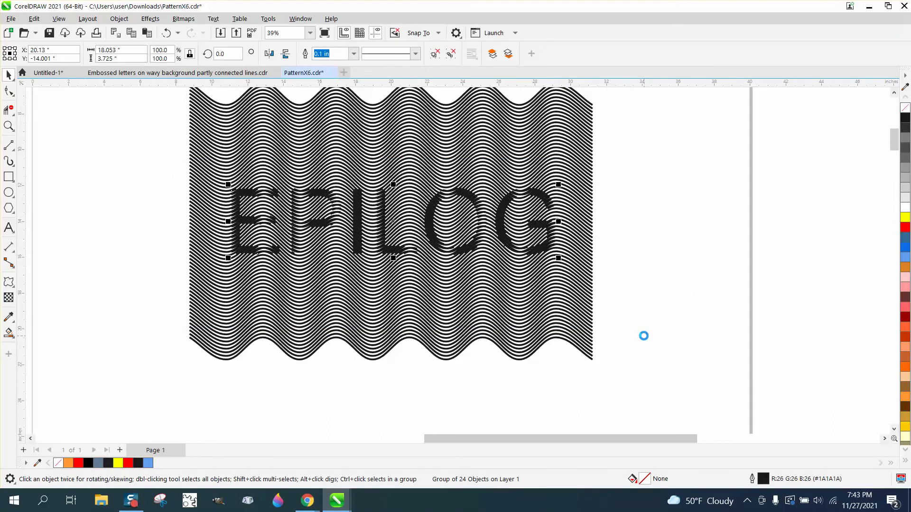
key(Right)
key(Right)
key(Right)
key(Right)
key(Right)
key(Right)
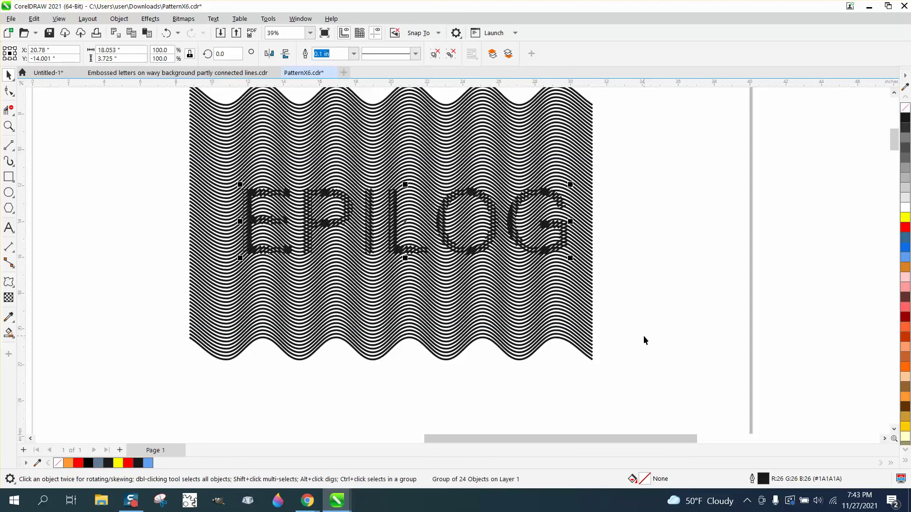
key(Right)
key(Right)
key(Right)
key(Right)
key(Right)
key(Right)
key(Right)
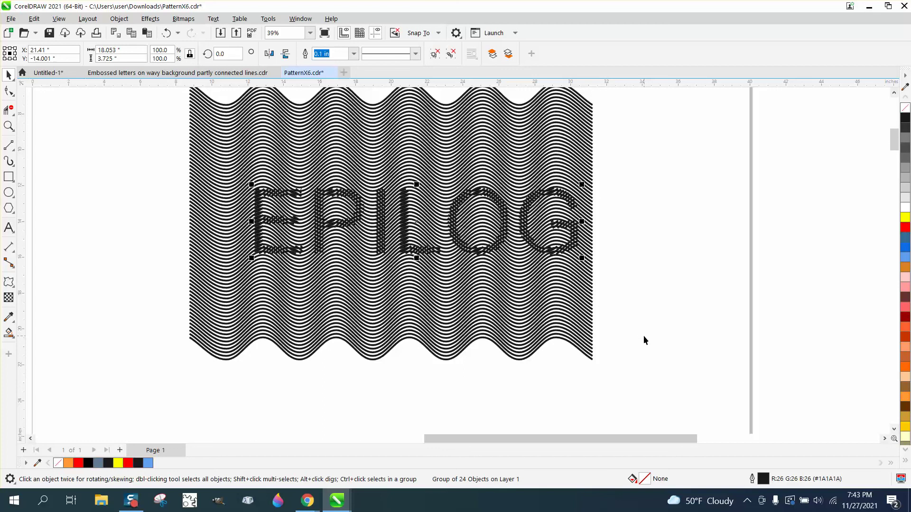
key(Right)
key(Right)
key(Right)
key(Right)
key(Right)
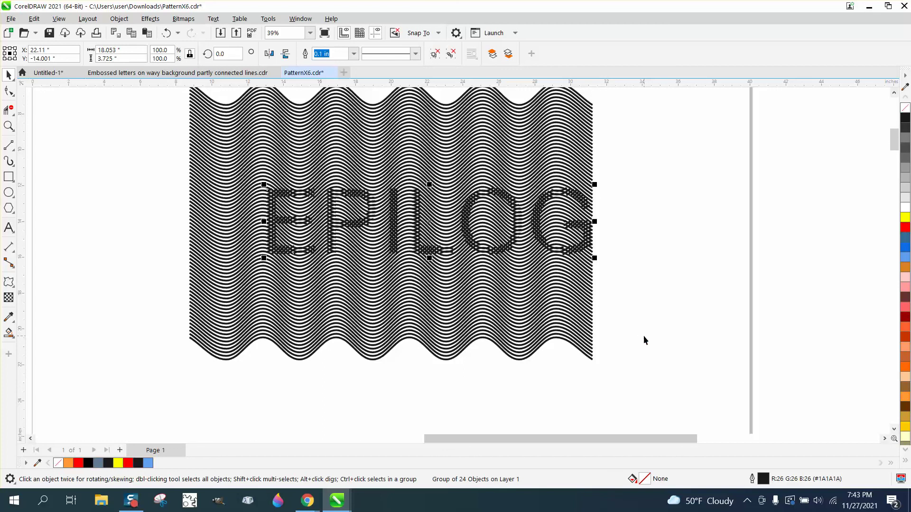
- Nudge the lettering group about 2.2 inches back to the left, close to the page centre
key(Left)
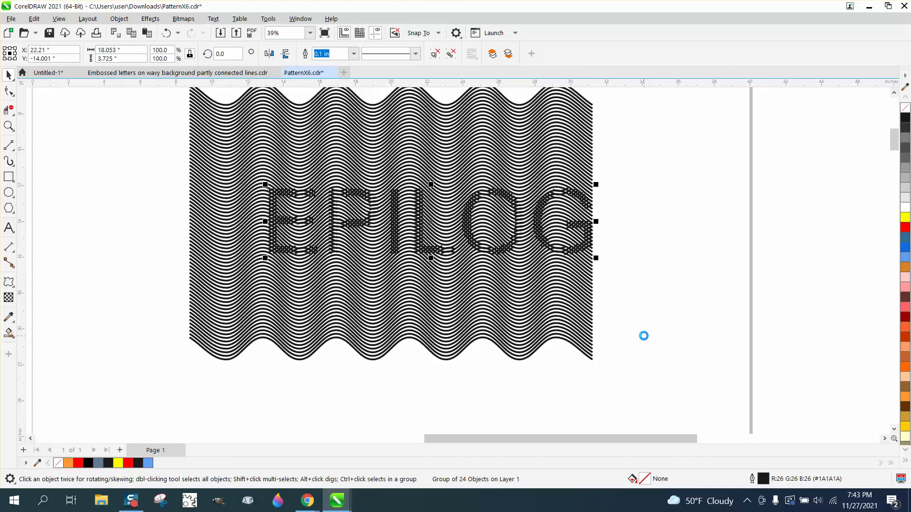
key(Left)
key(Left)
key(Left)
key(Left)
key(Left)
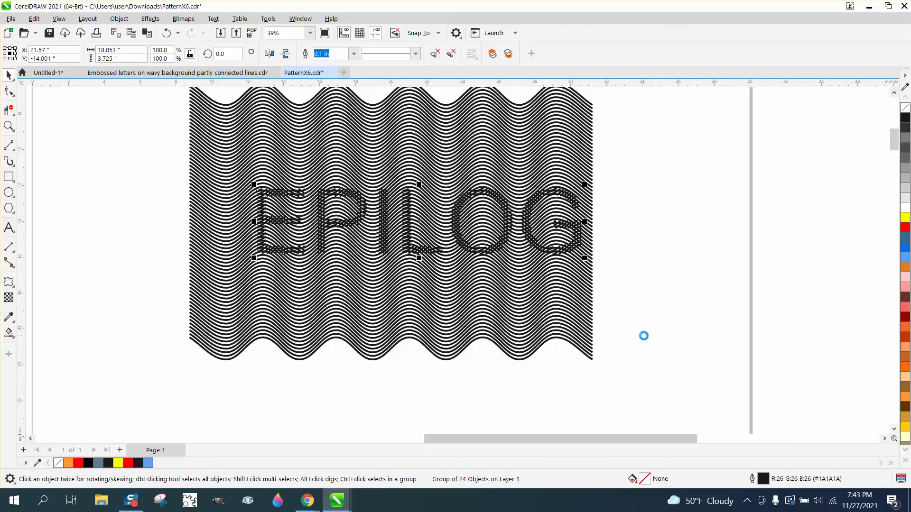
key(Left)
key(Left)
key(Left)
key(Left)
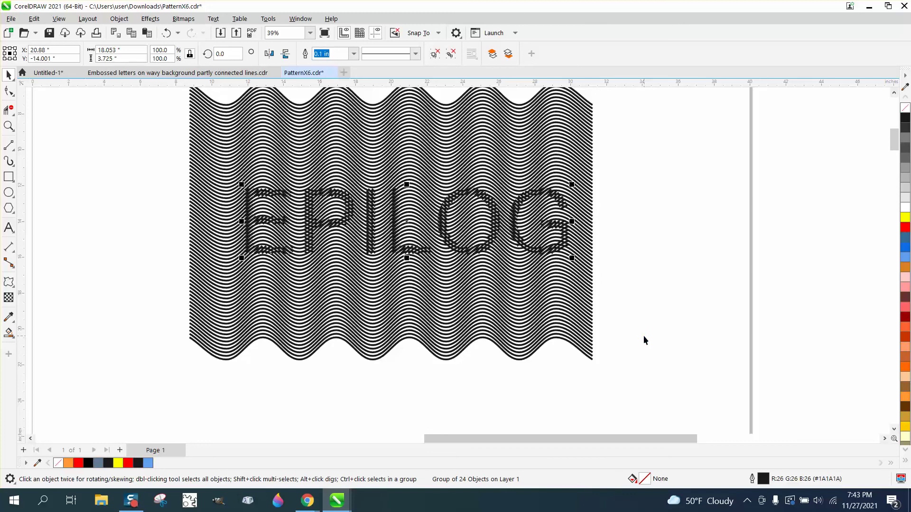
key(Left)
key(Left)
key(Left)
key(Left)
key(Left)
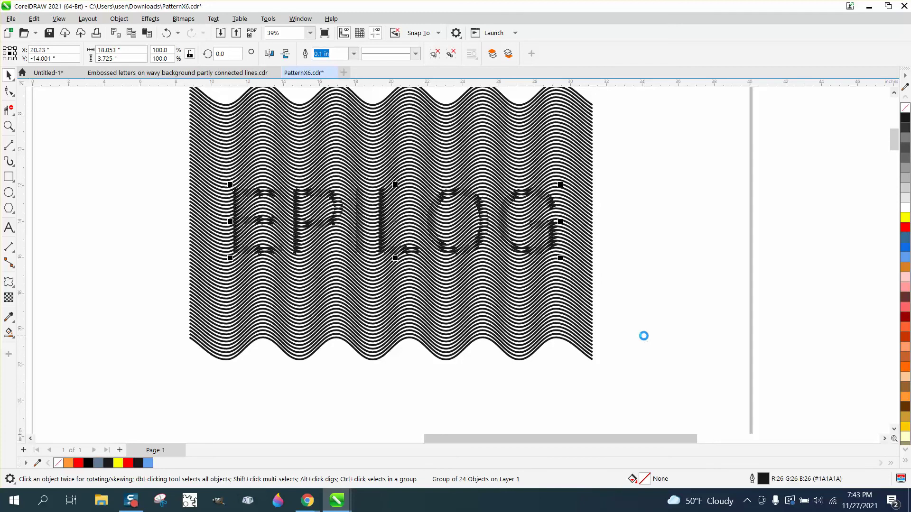
key(Left)
- Move the lettering group about 10.4 inches down, below the wave pattern, and fill it with the near-black #1A1A1A
scroll(492, 298, down, 1)
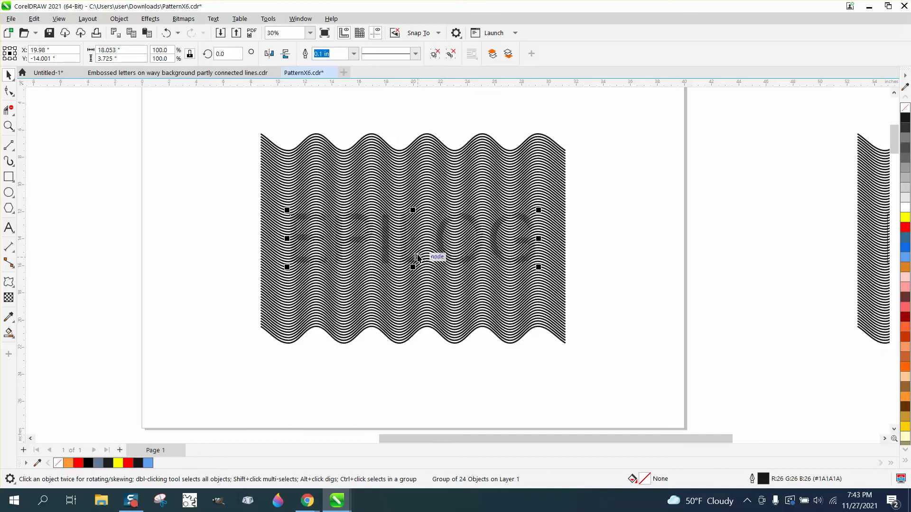
drag(408, 246, 409, 388)
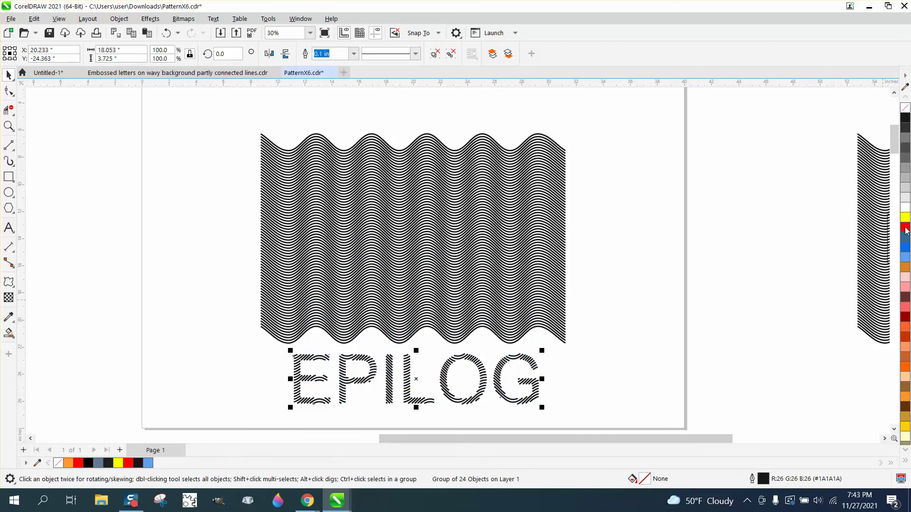
click(904, 121)
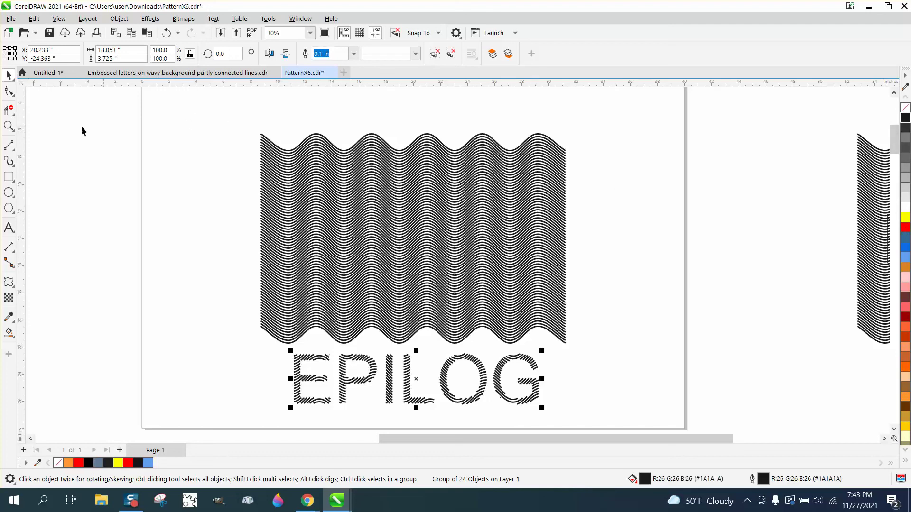
click(8, 127)
drag(261, 346, 591, 417)
click(9, 75)
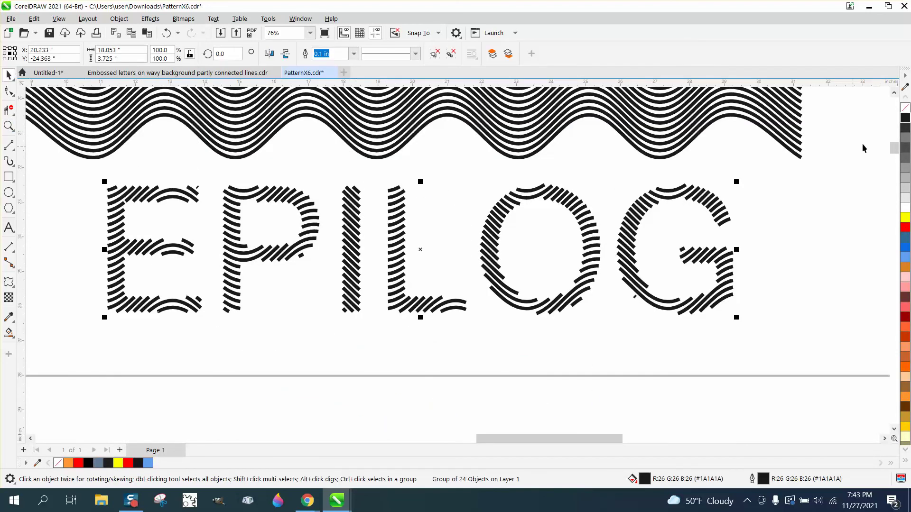